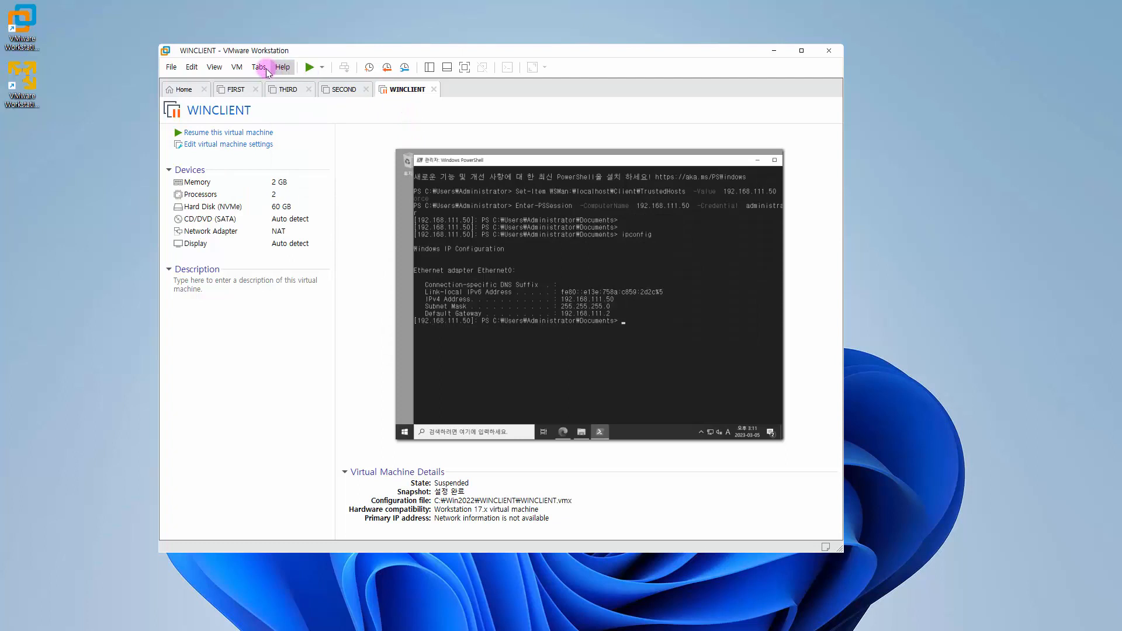
Step: Revert the WINCLIENT virtual machine to the 설정 완료 snapshot and close VMware Workstation
{"action": "left_click", "coordinate": [237, 67]}
{"action": "mouse_move", "coordinate": [290, 163]}
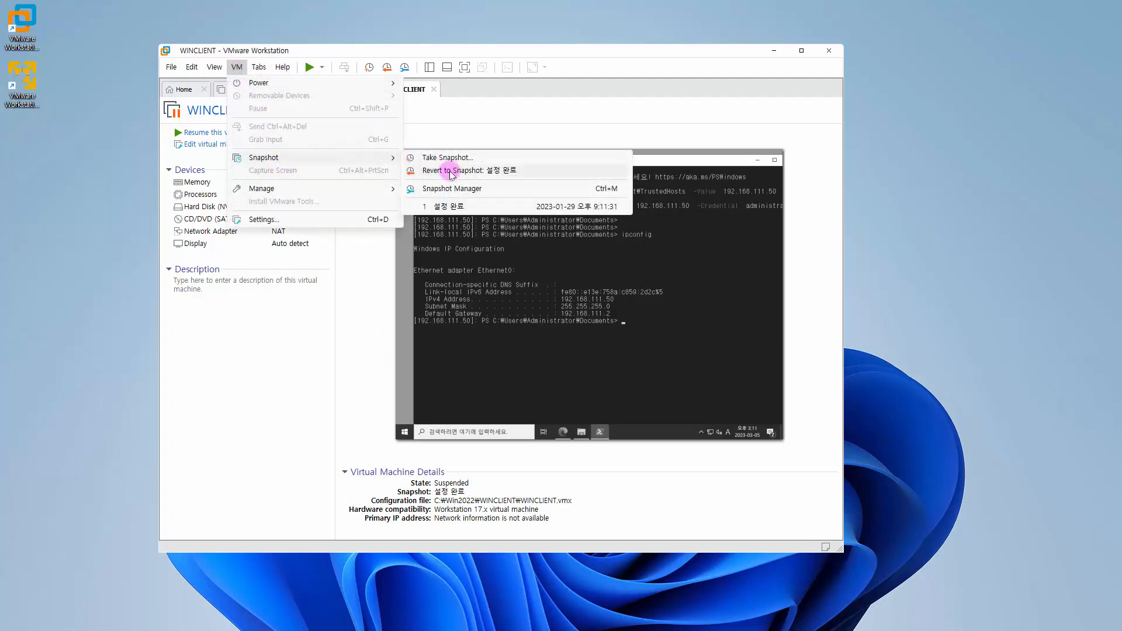
{"action": "left_click", "coordinate": [451, 205]}
{"action": "left_click", "coordinate": [524, 325]}
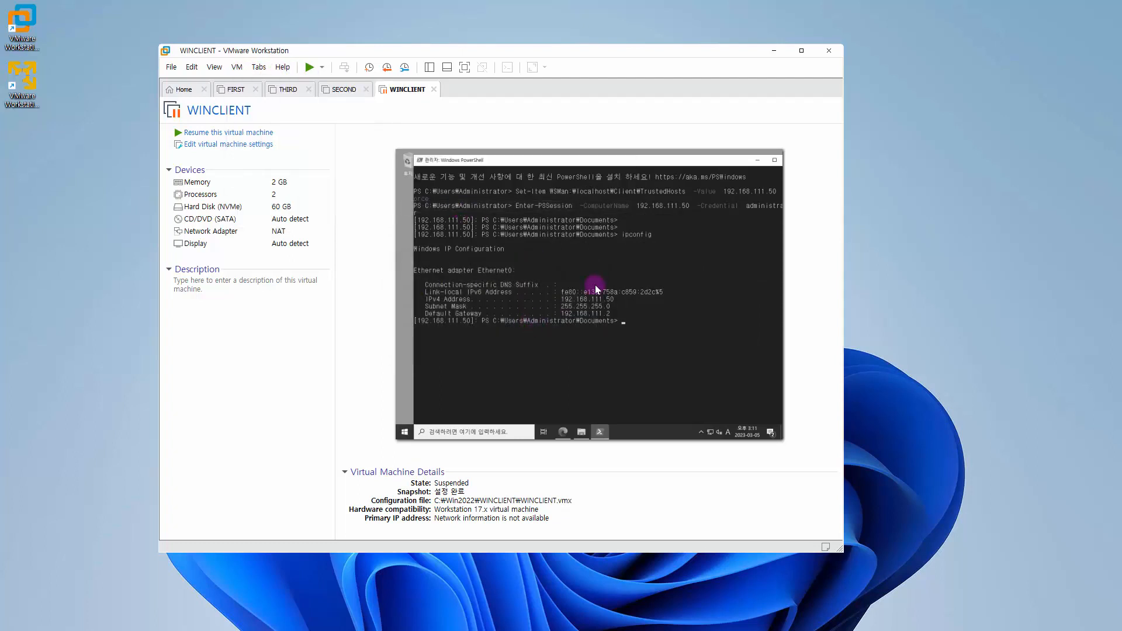
{"action": "left_click", "coordinate": [829, 50]}
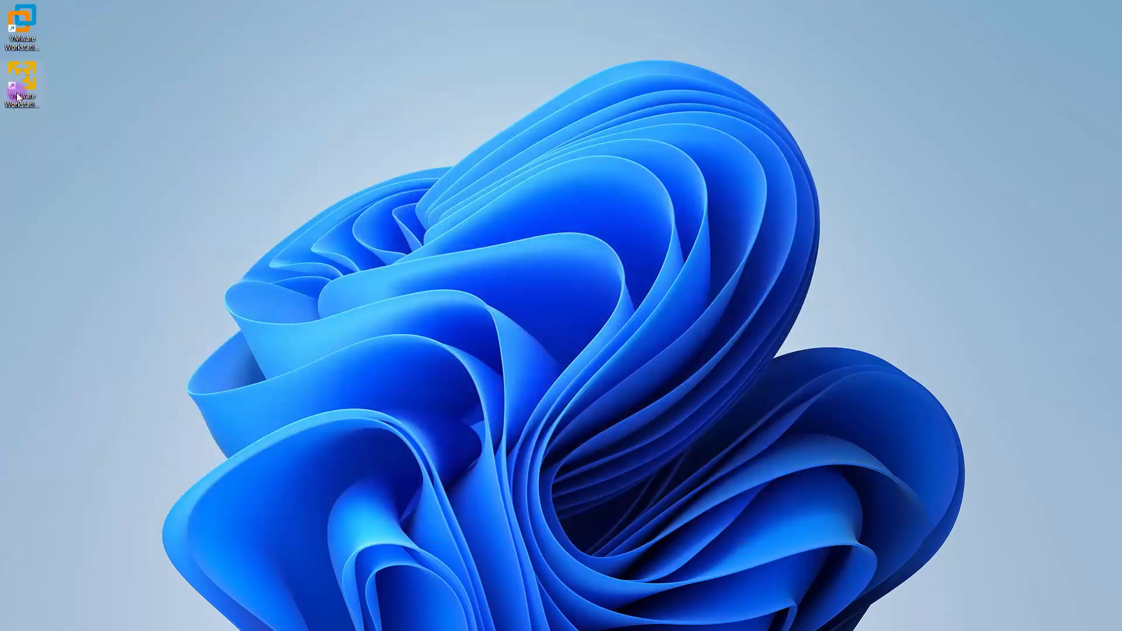
Step: Launch VMware Workstation 17 Player, reposition its window, and start the FIRST virtual machine
{"action": "double_click", "coordinate": [18, 96]}
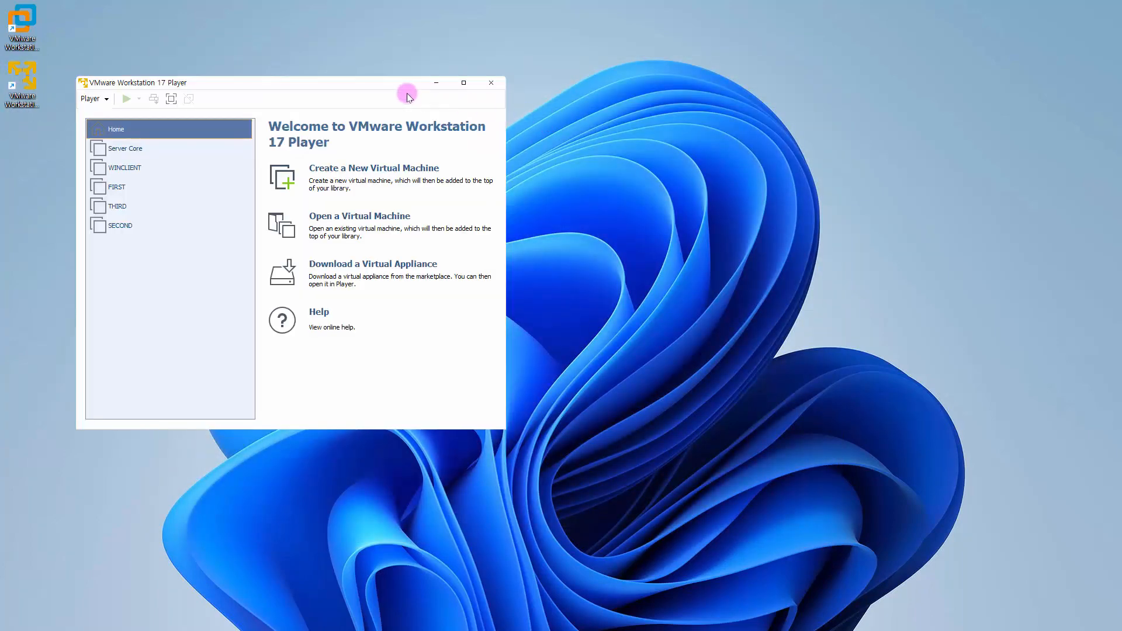
{"action": "left_click_drag", "start_coordinate": [399, 82], "coordinate": [529, 64]}
{"action": "left_click", "coordinate": [253, 173]}
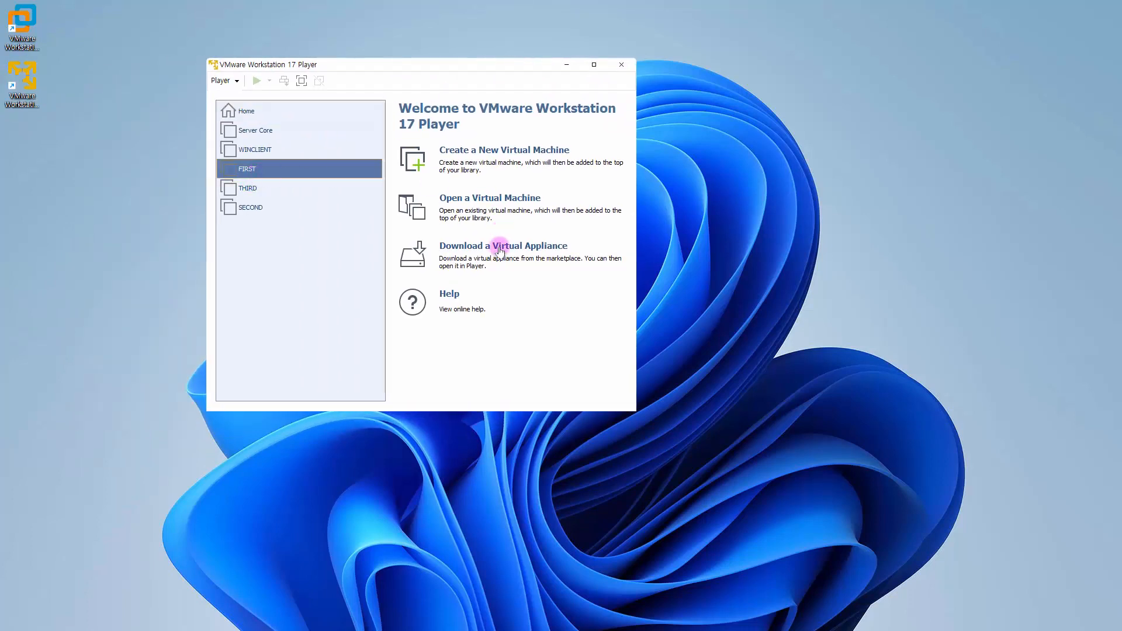
{"action": "left_click", "coordinate": [456, 357]}
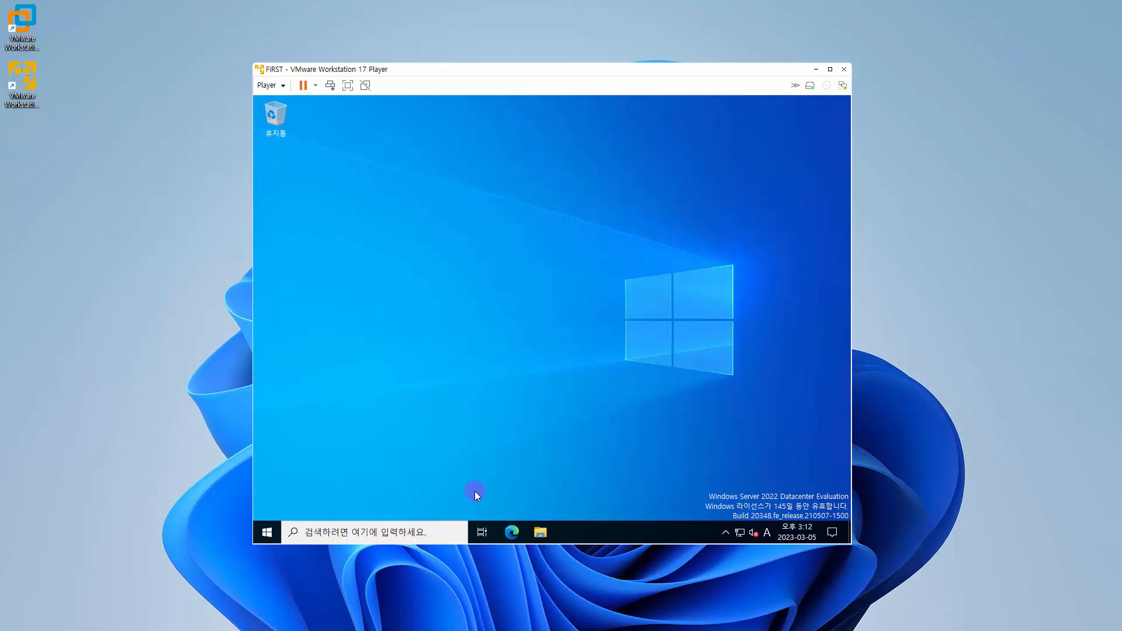
Step: In the FIRST virtual machine, launch Microsoft Edge, go to cafe.naver.com/thisisLinux and dismiss the mobile app offer
{"action": "left_click", "coordinate": [517, 529]}
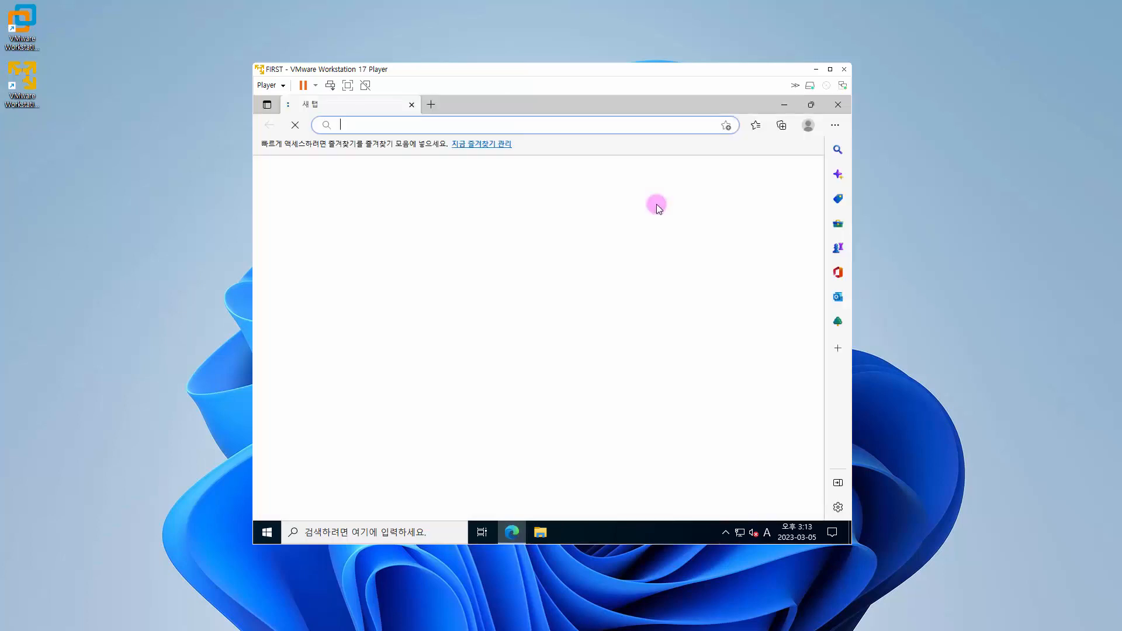
{"action": "type", "text": "ca"}
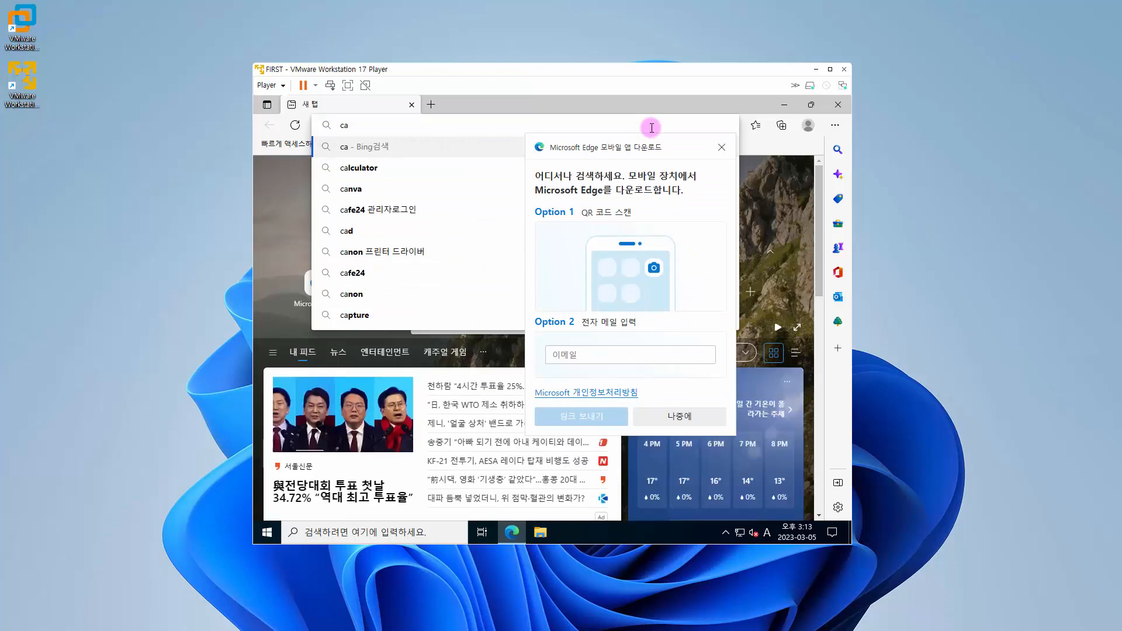
{"action": "type", "text": "fe.naver.com/"}
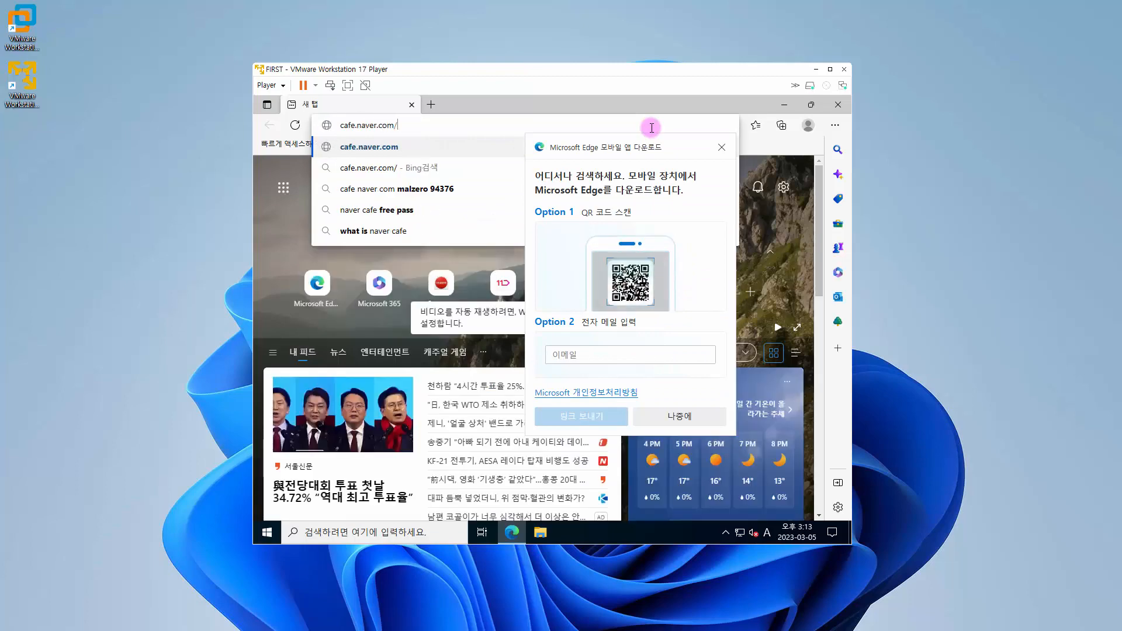
{"action": "type", "text": "thisisLinux"}
{"action": "key", "text": "Return"}
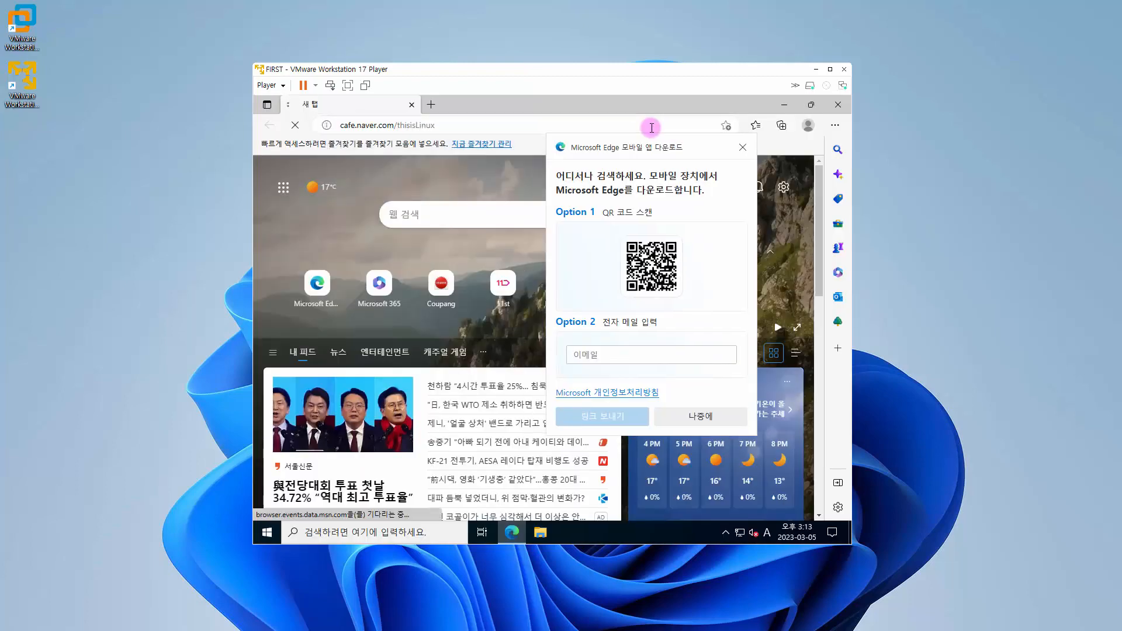
{"action": "left_click", "coordinate": [722, 148]}
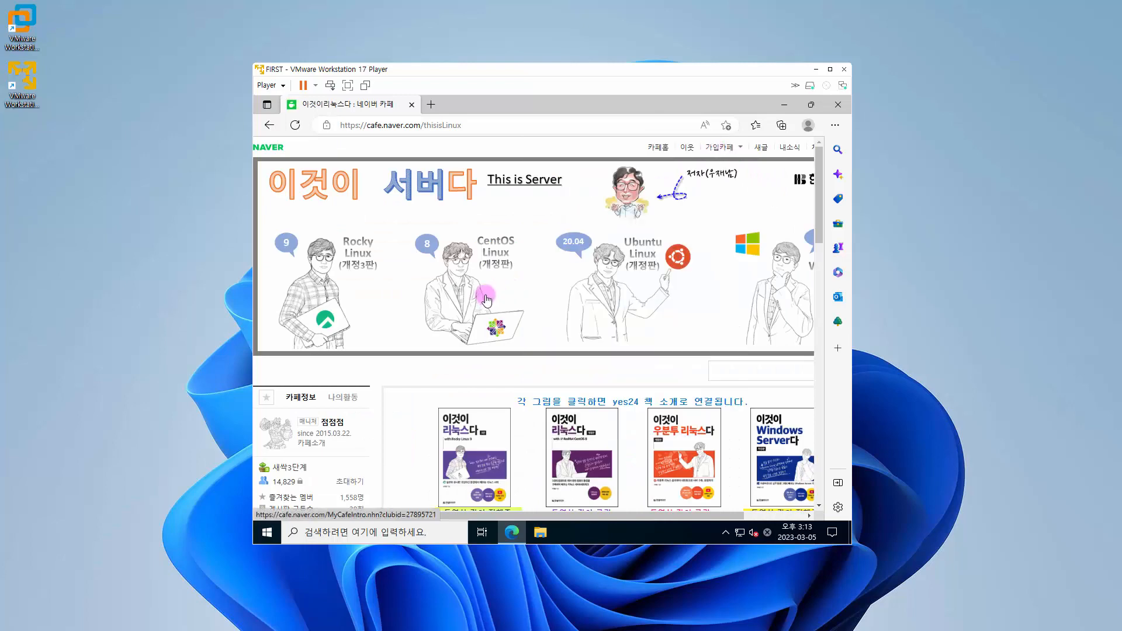
Step: Open the post "[Windows 2022] 전체 실습 파일 다운로드 (1~8장)" in the cafe's Windows Server materials board (교재 자료실(윈도서버))
{"action": "scroll", "coordinate": [283, 386], "scroll_direction": "down", "scroll_amount": 5}
{"action": "scroll", "coordinate": [283, 386], "scroll_direction": "down", "scroll_amount": 1}
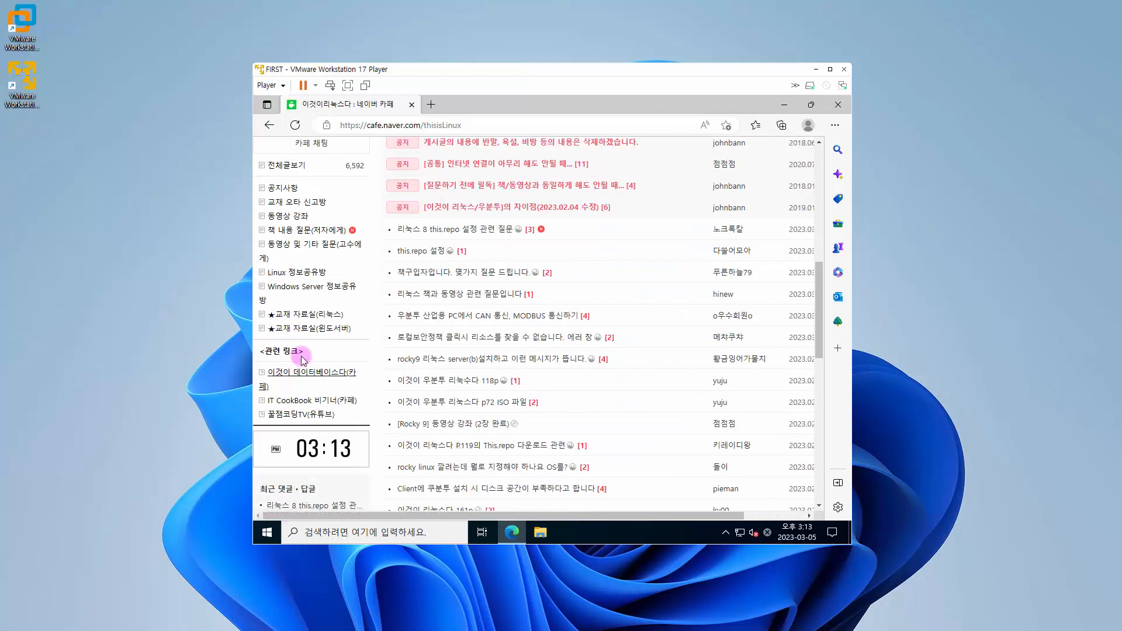
{"action": "left_click", "coordinate": [318, 332]}
{"action": "scroll", "coordinate": [534, 366], "scroll_direction": "down", "scroll_amount": 2}
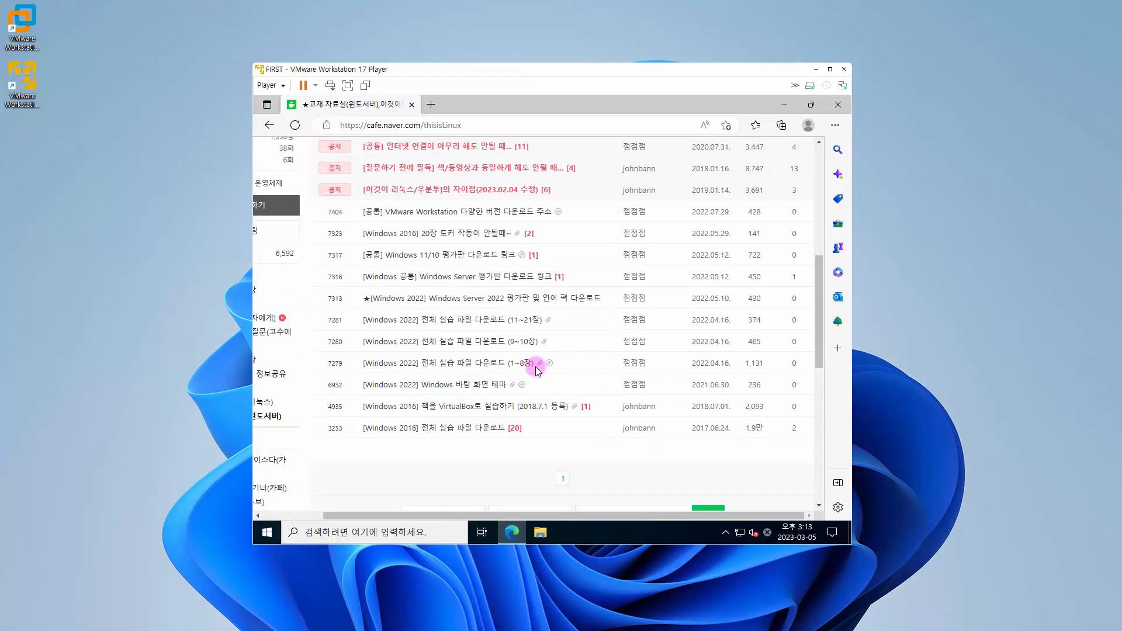
{"action": "left_click", "coordinate": [483, 365]}
Step: Download SQL2019-SSEI-Expr.exe from the post's chapter 8 database server section to the computer, and minimize the browser
{"action": "scroll", "coordinate": [653, 352], "scroll_direction": "down", "scroll_amount": 5}
{"action": "scroll", "coordinate": [653, 349], "scroll_direction": "down", "scroll_amount": 10}
{"action": "scroll", "coordinate": [651, 349], "scroll_direction": "up", "scroll_amount": 3}
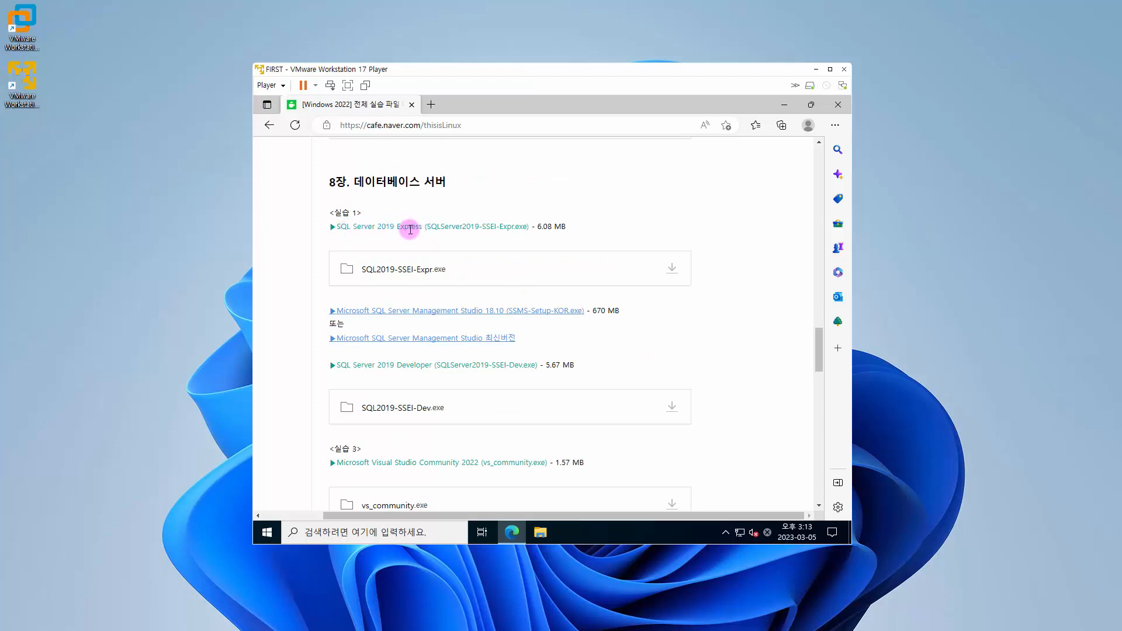
{"action": "left_click", "coordinate": [670, 270]}
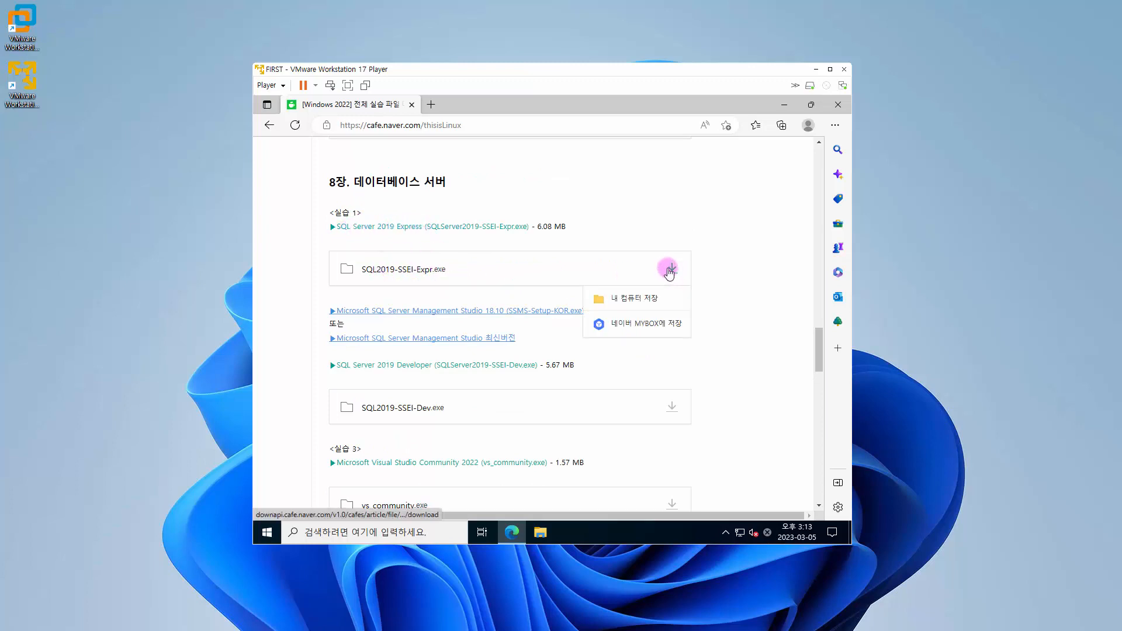
{"action": "left_click", "coordinate": [656, 301]}
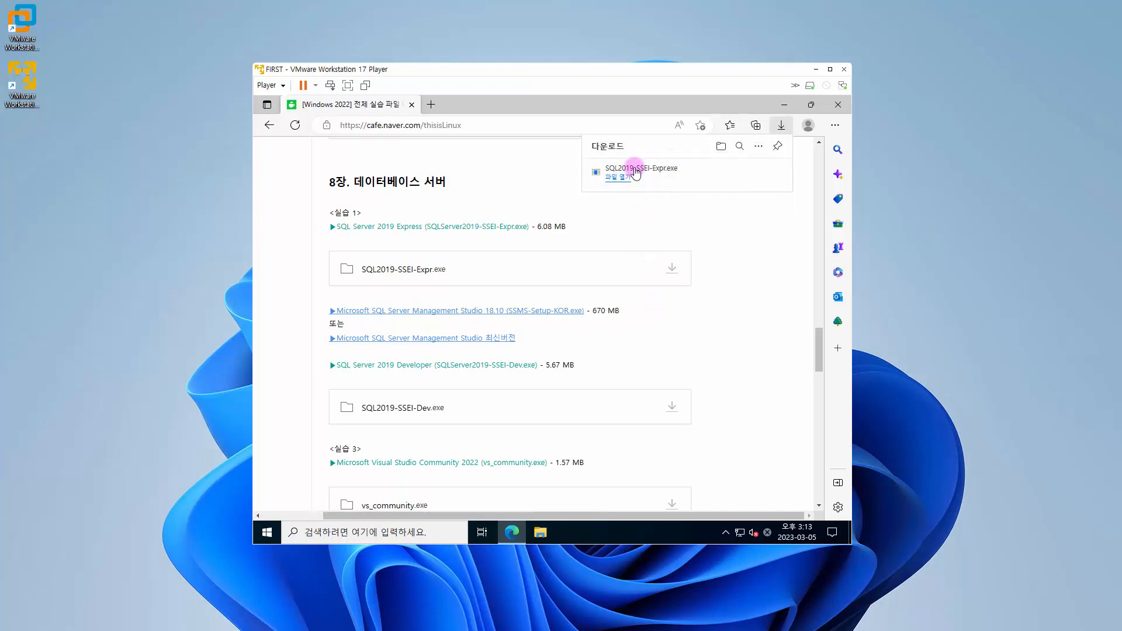
{"action": "left_click", "coordinate": [792, 108]}
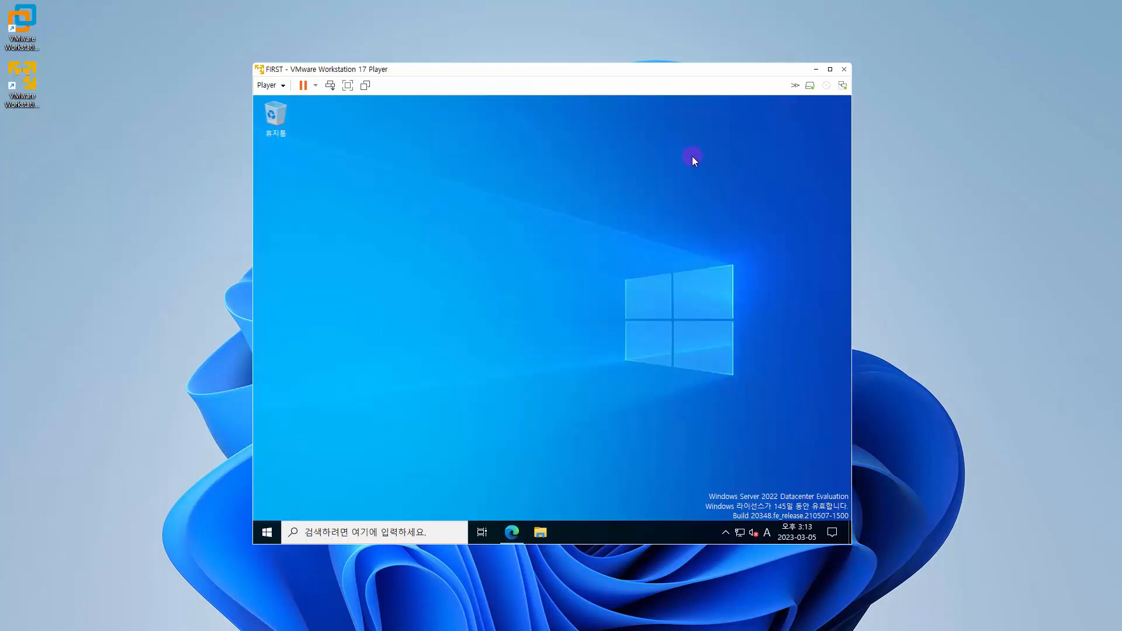
Step: Open the Downloads folder in File Explorer, run SQL2019-SSEI-Expr.exe, and minimize the folder window
{"action": "left_click", "coordinate": [539, 533]}
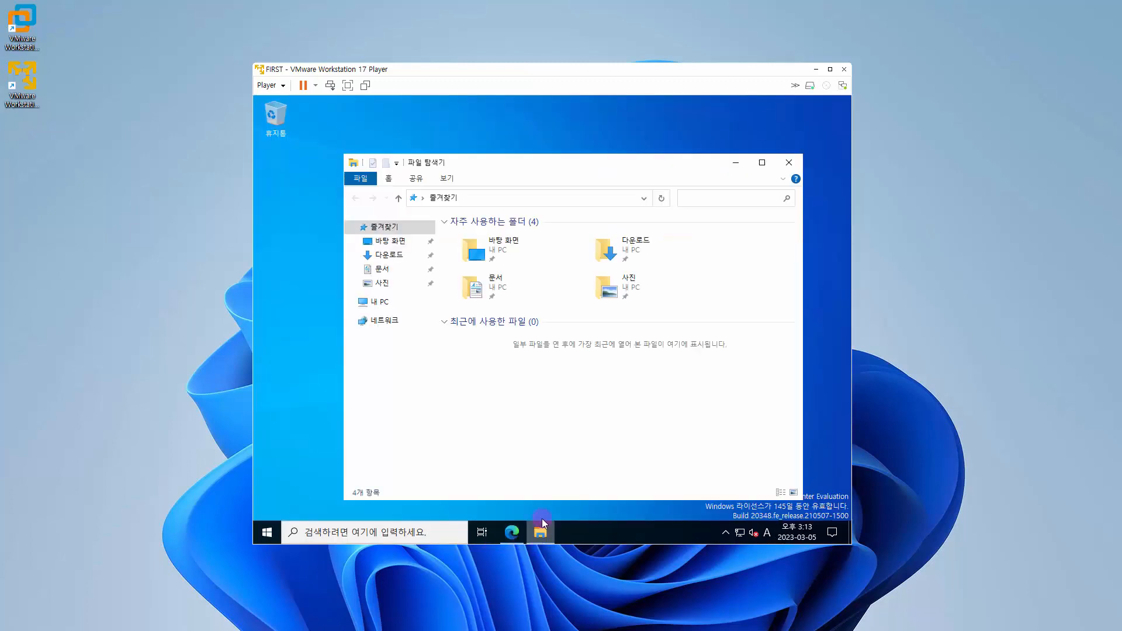
{"action": "left_click", "coordinate": [395, 255]}
{"action": "left_click", "coordinate": [504, 253]}
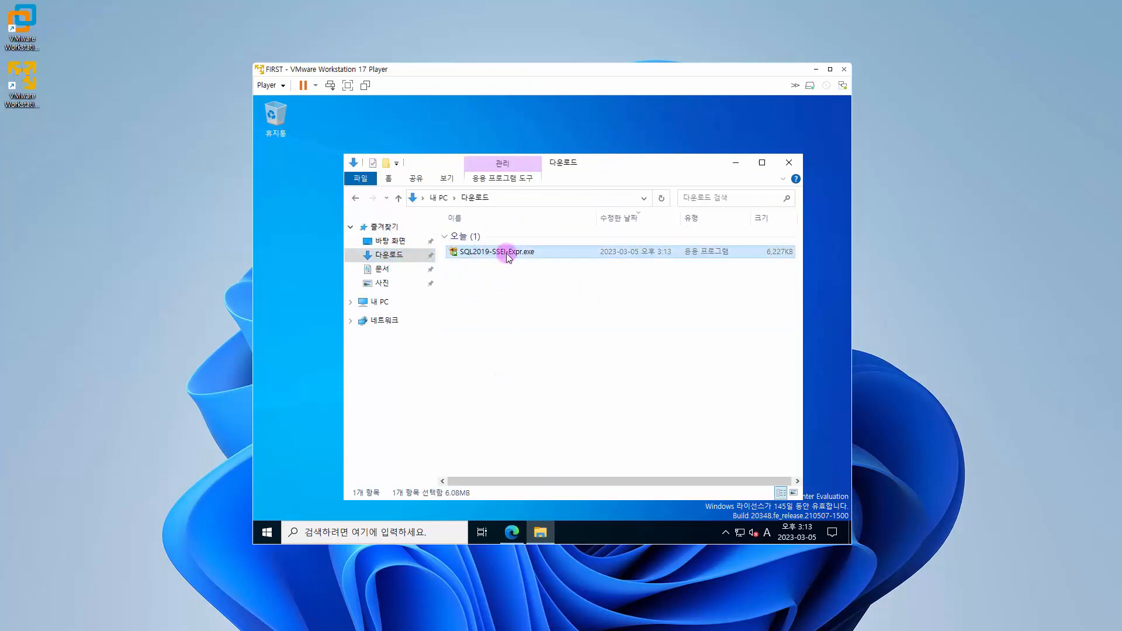
{"action": "left_click", "coordinate": [736, 165]}
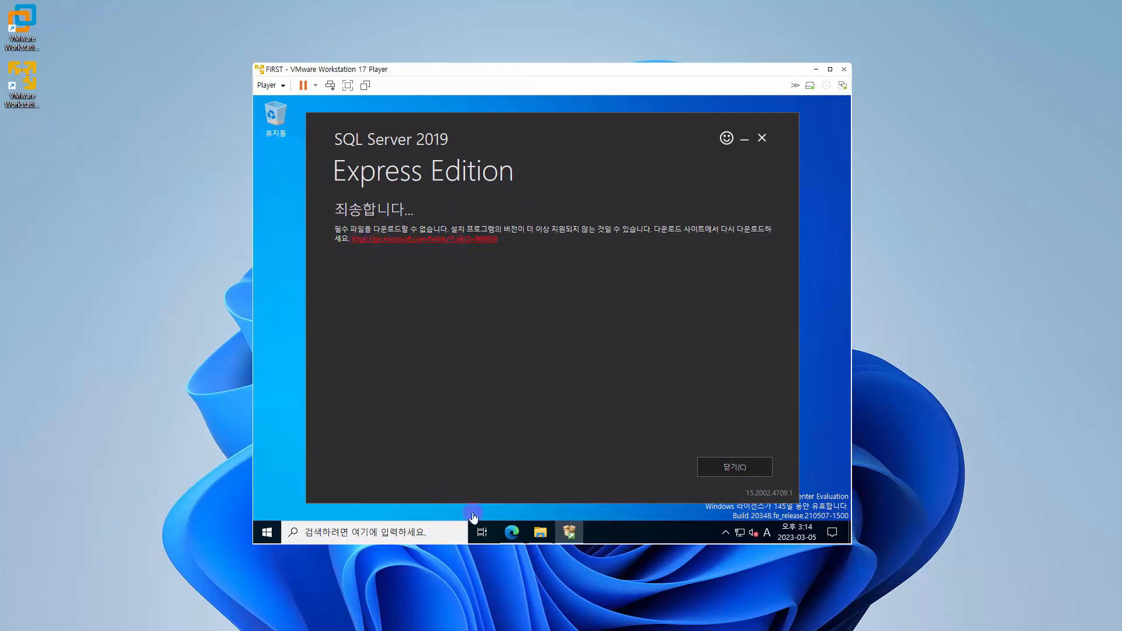
Step: Close the SQL Server 2019 Express Edition installer and run the newer SQL2019-SSEI-Expr (1).exe from the Downloads folder
{"action": "left_click", "coordinate": [541, 533]}
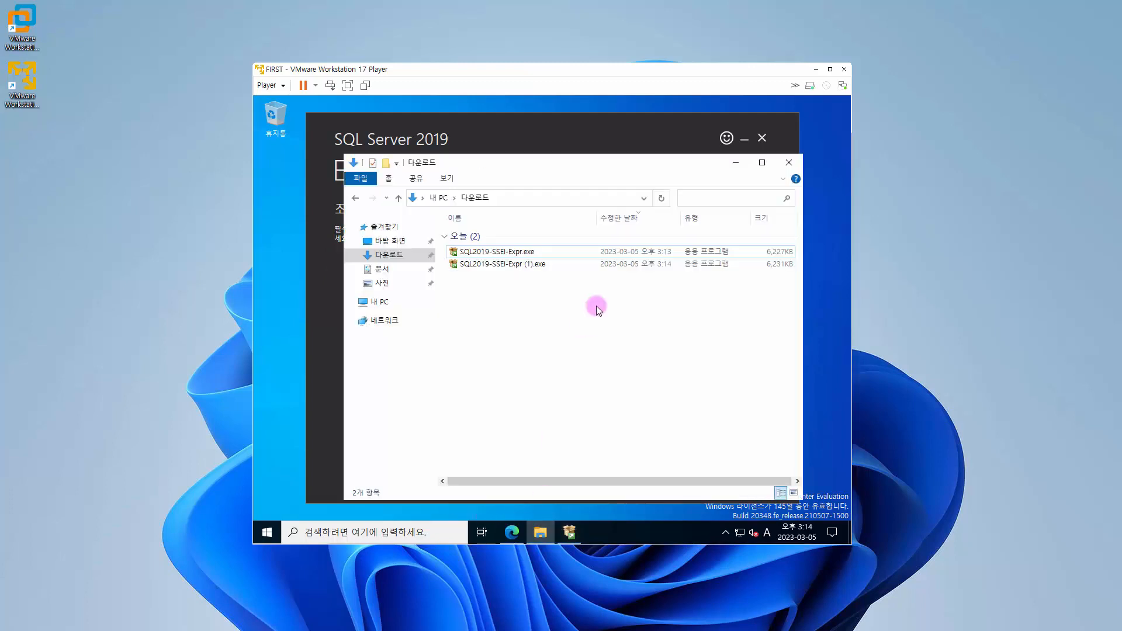
{"action": "left_click", "coordinate": [518, 266]}
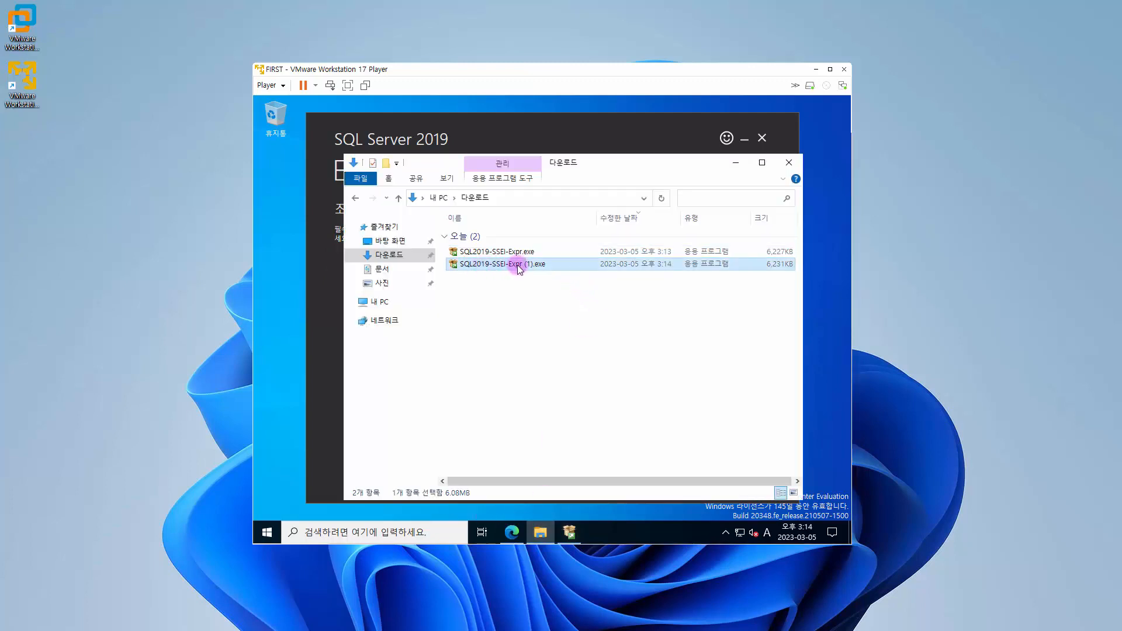
{"action": "left_click", "coordinate": [771, 146]}
{"action": "left_click", "coordinate": [762, 138]}
{"action": "left_click", "coordinate": [550, 338]}
{"action": "double_click", "coordinate": [511, 264]}
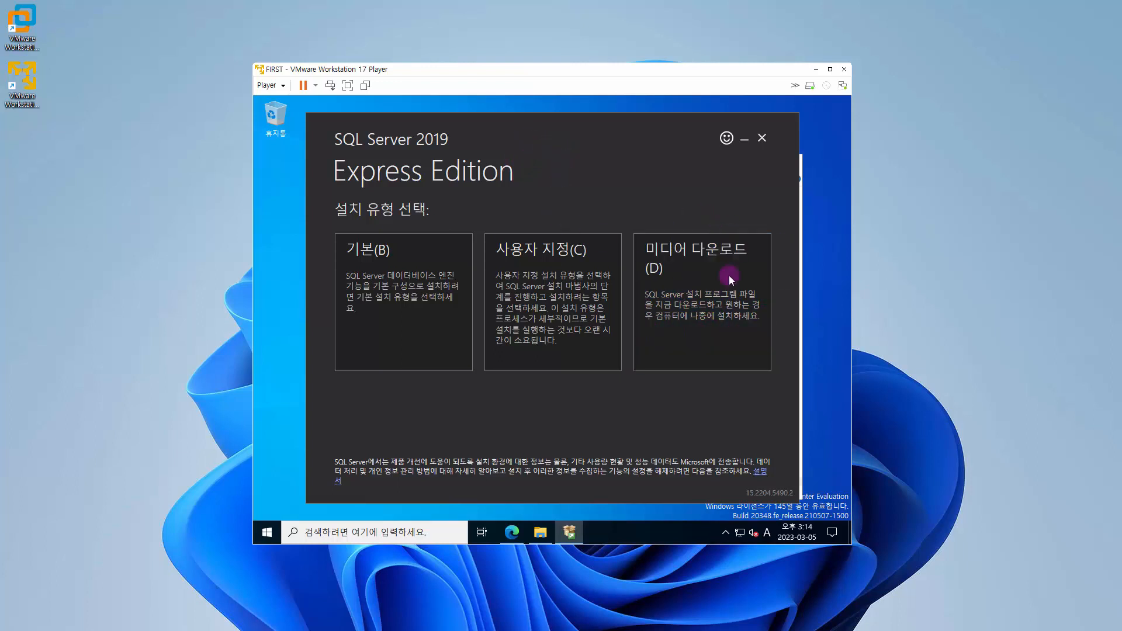
Step: Download the Korean Express Core installation media to the Downloads folder and close the SQL Server installer
{"action": "left_click", "coordinate": [711, 303]}
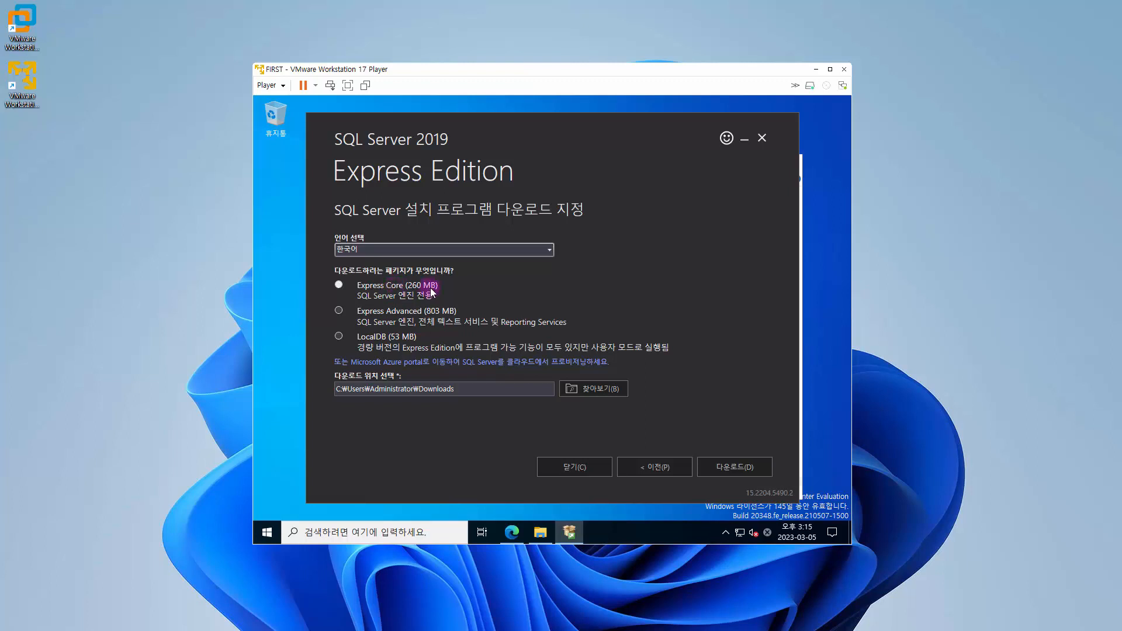
{"action": "left_click", "coordinate": [738, 467]}
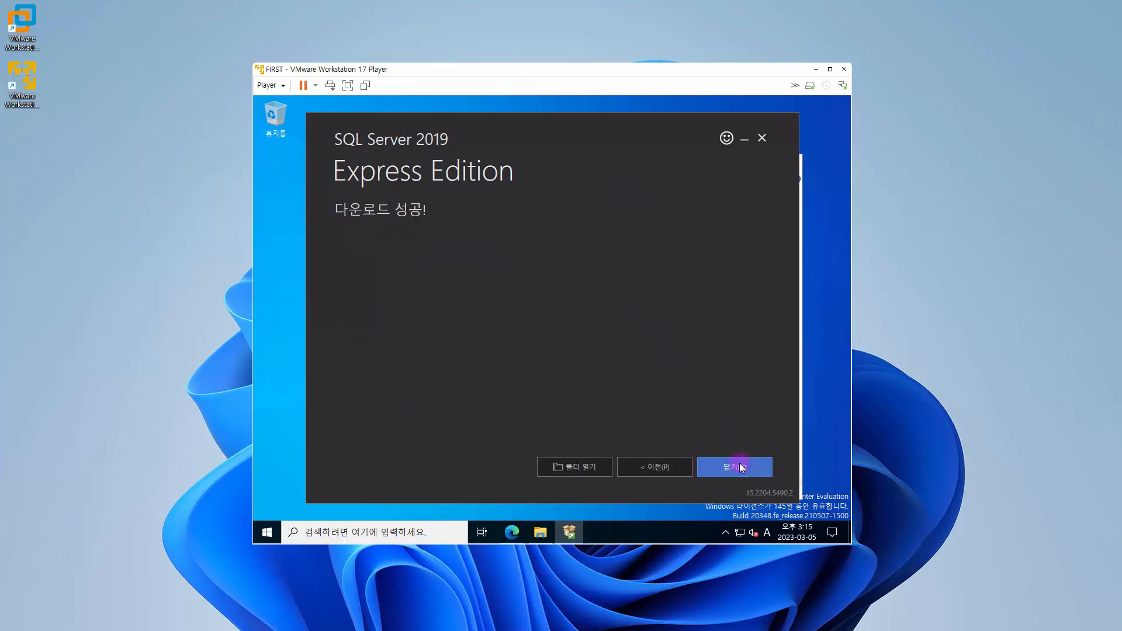
{"action": "left_click", "coordinate": [740, 466]}
{"action": "left_click", "coordinate": [549, 336]}
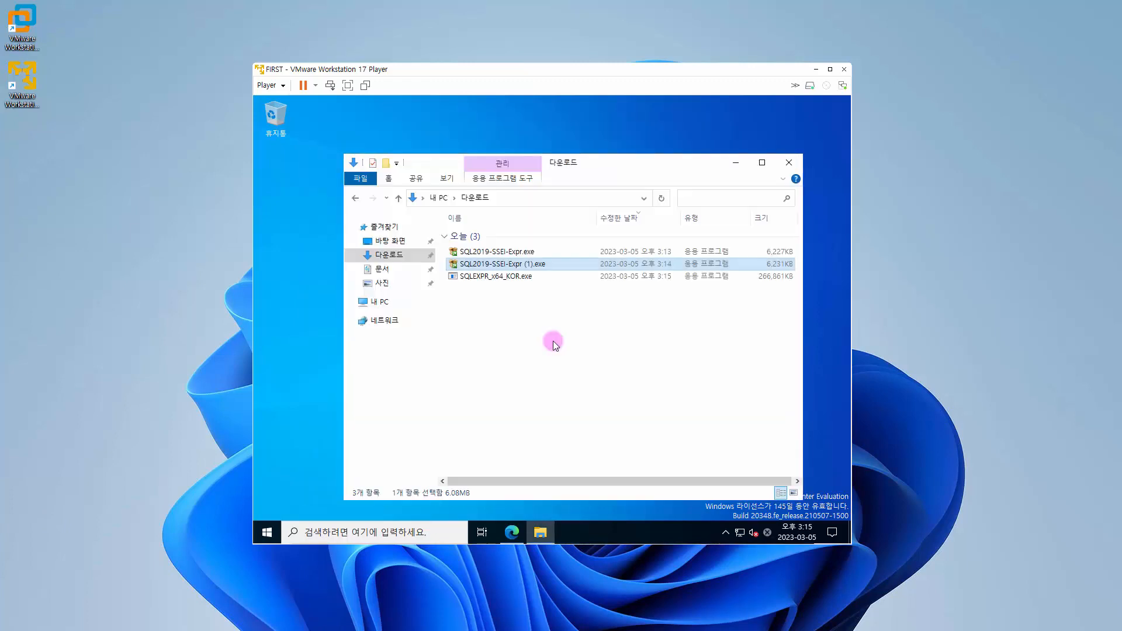
Step: Run SQLEXPR_x64_KOR.exe, minimize the folder window, and extract the setup files to the proposed Downloads\SQLEXPR_x64_KOR directory
{"action": "left_click", "coordinate": [497, 278]}
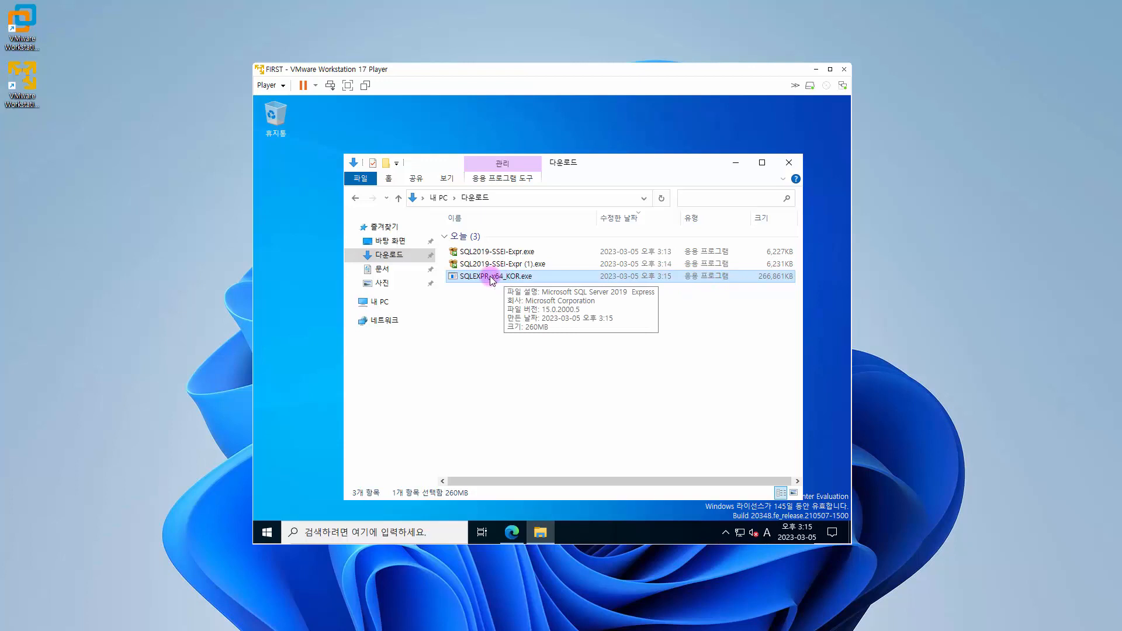
{"action": "left_click", "coordinate": [731, 165]}
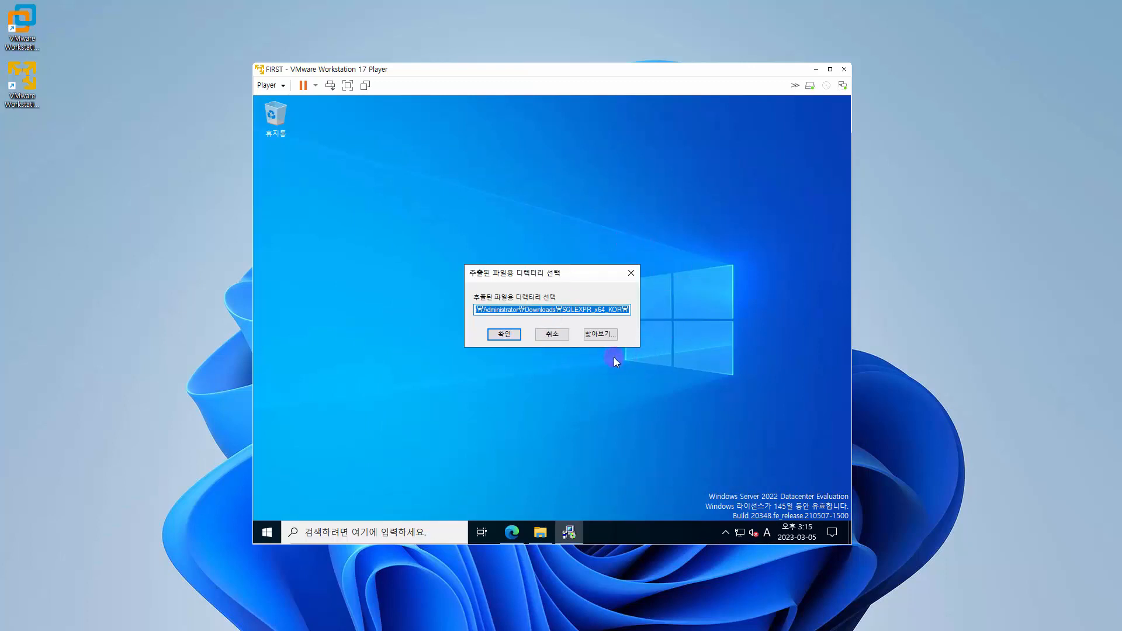
{"action": "left_click", "coordinate": [501, 336]}
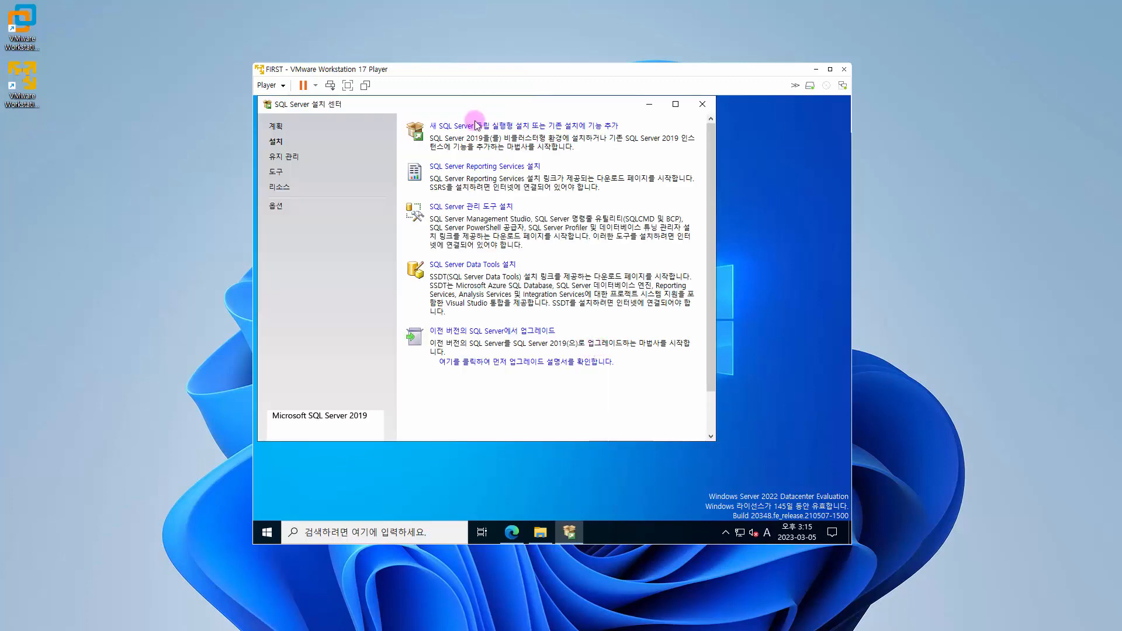
Step: Start a new standalone SQL Server installation from the SQL Server Installation Center, and close the Installation Center window
{"action": "left_click_drag", "start_coordinate": [463, 113], "coordinate": [515, 145]}
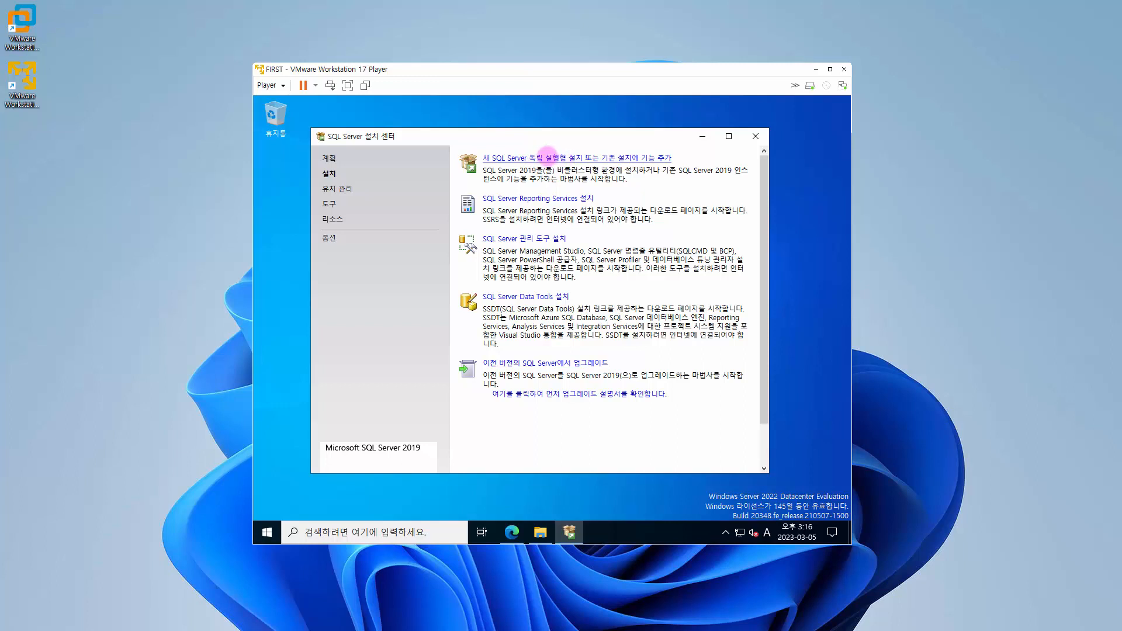
{"action": "left_click", "coordinate": [547, 157]}
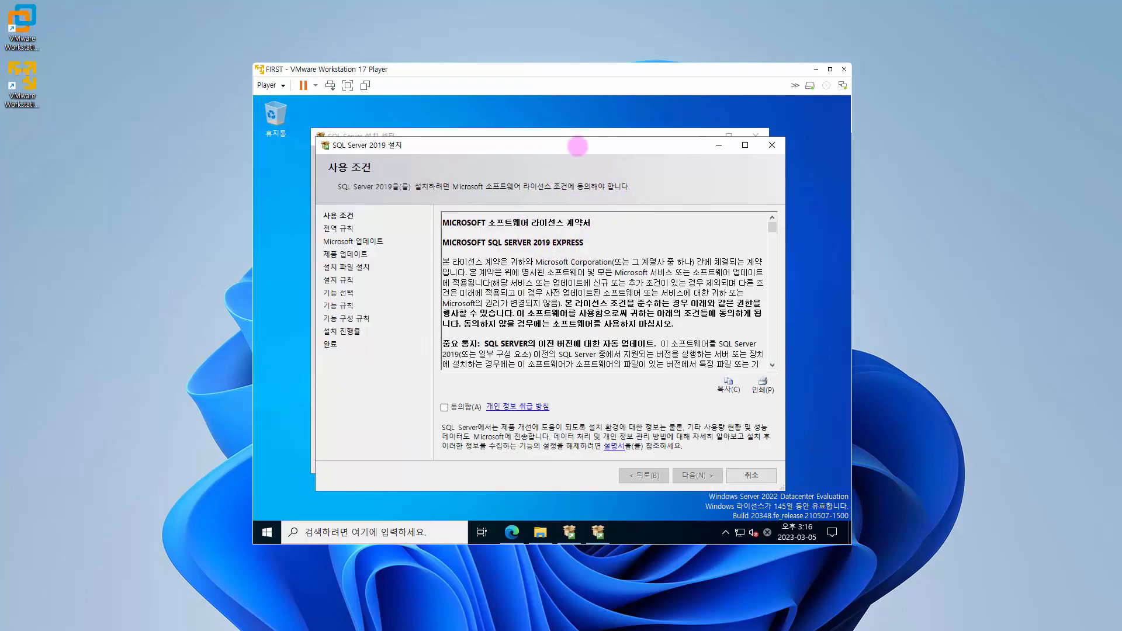
{"action": "left_click", "coordinate": [606, 133]}
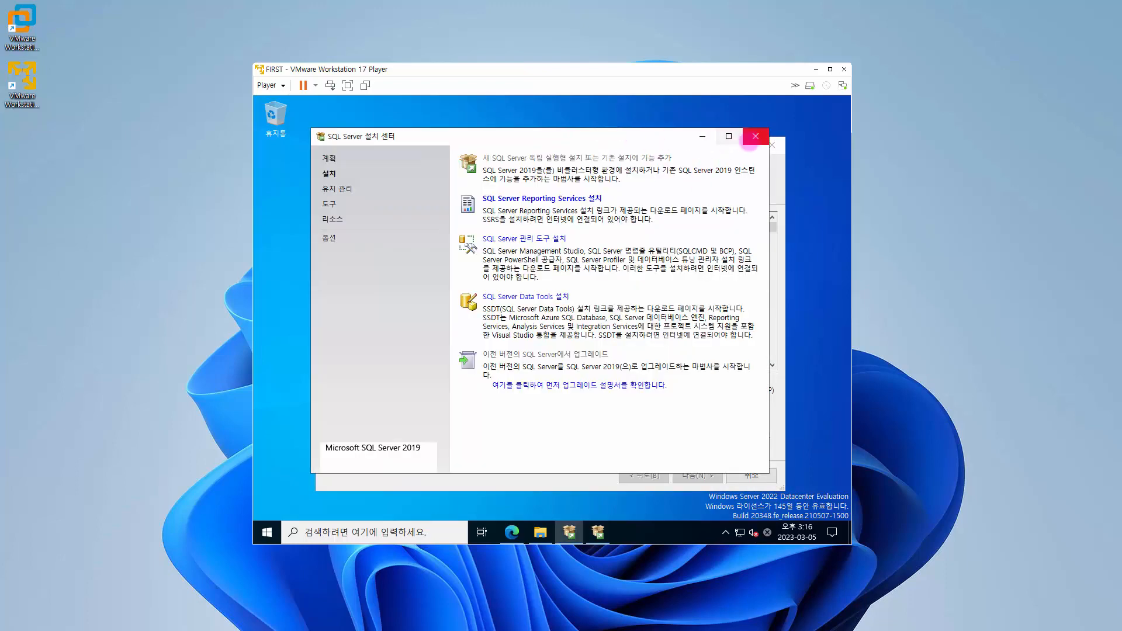
{"action": "left_click", "coordinate": [756, 136]}
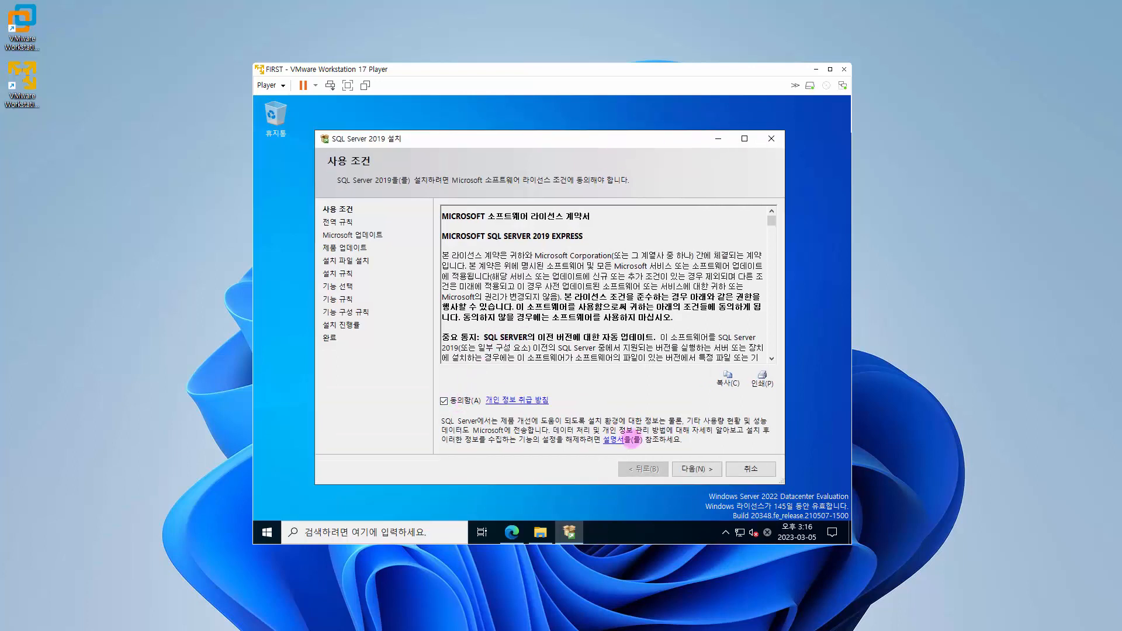
Step: Accept the SQL Server 2019 Express license terms and continue past the Microsoft Update page with update checking left off
{"action": "left_click", "coordinate": [692, 471]}
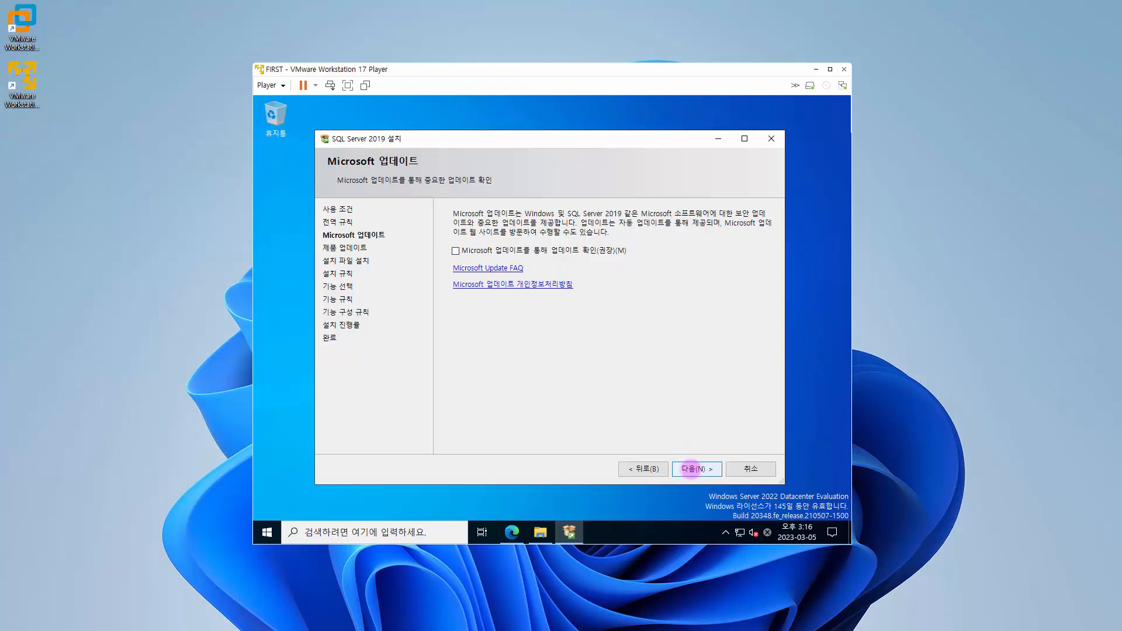
{"action": "left_click", "coordinate": [691, 469]}
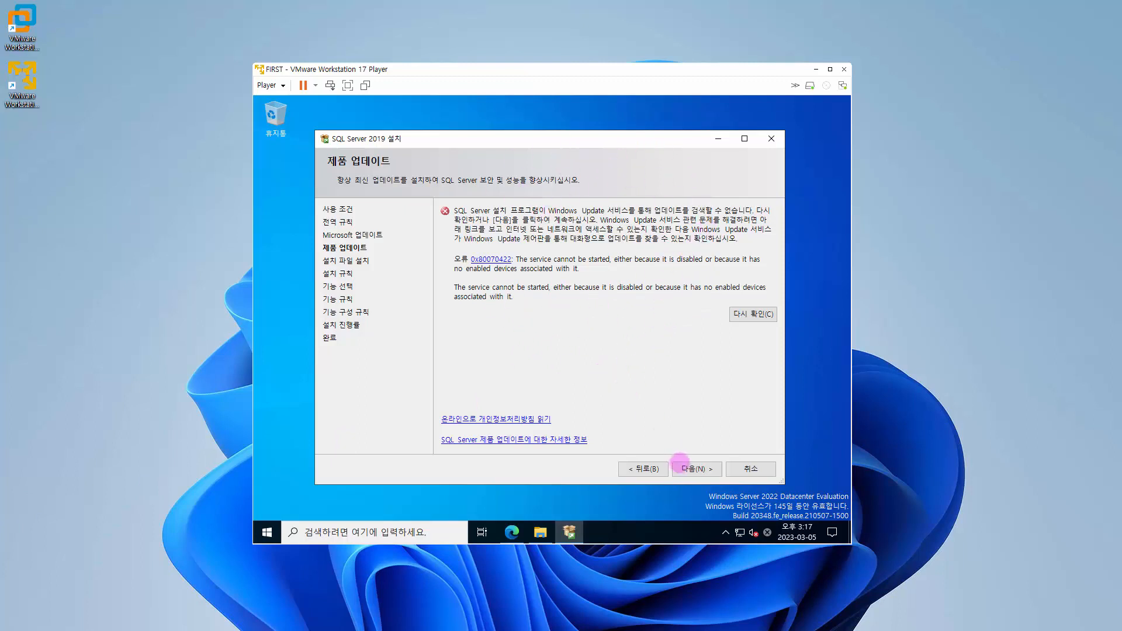
Step: Continue past the product update and setup rules pages, keeping all default features and installation directories on the feature selection page
{"action": "left_click", "coordinate": [695, 470]}
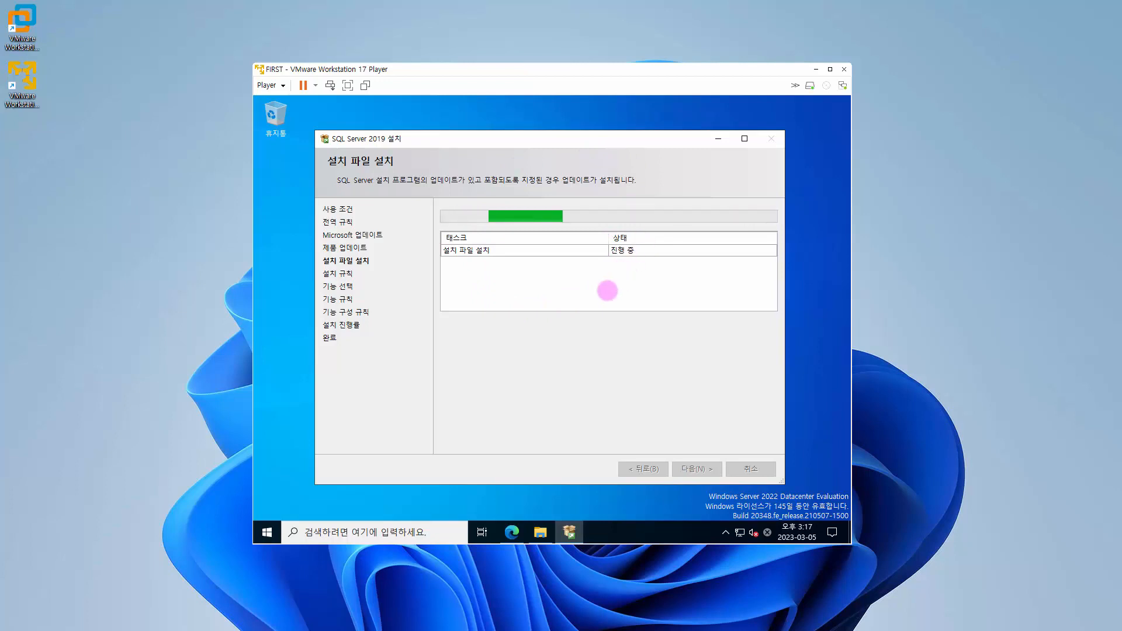
{"action": "left_click_drag", "start_coordinate": [466, 142], "coordinate": [515, 139]}
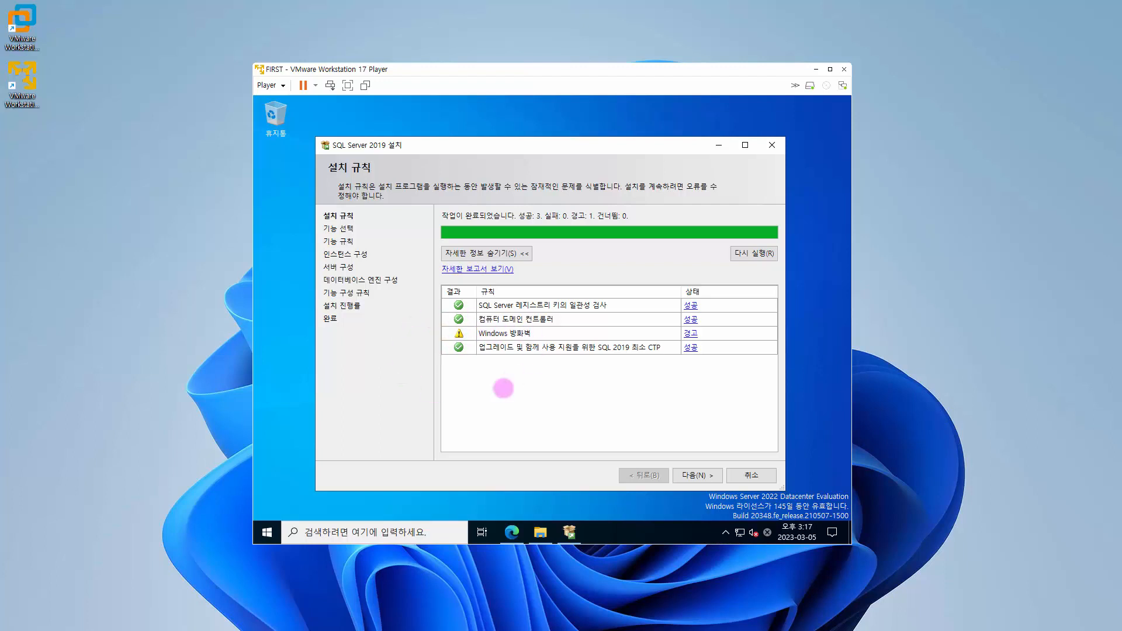
{"action": "left_click", "coordinate": [688, 474]}
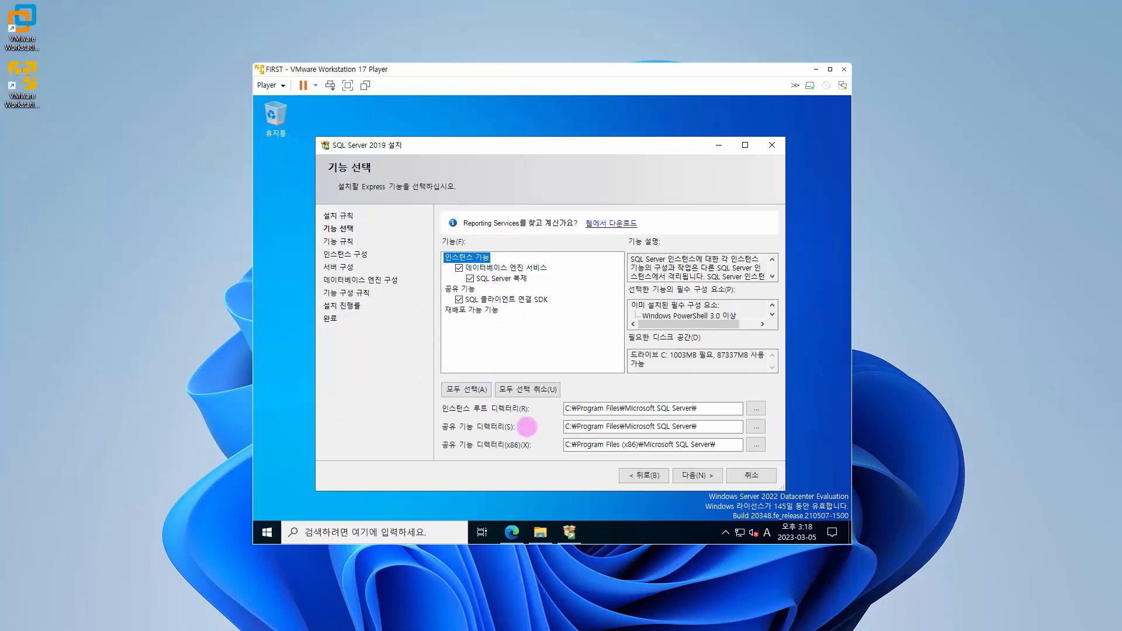
{"action": "left_click", "coordinate": [707, 475]}
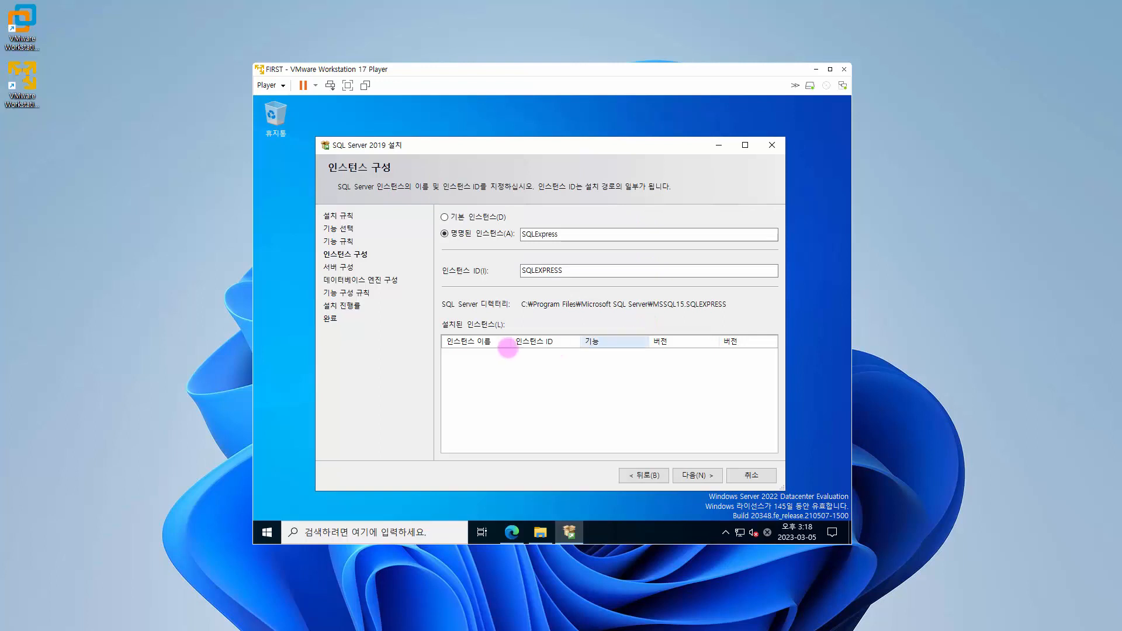
Step: Choose the default instance with ID MSSQLSERVER and accept the default service accounts on the server configuration page
{"action": "left_click", "coordinate": [480, 218]}
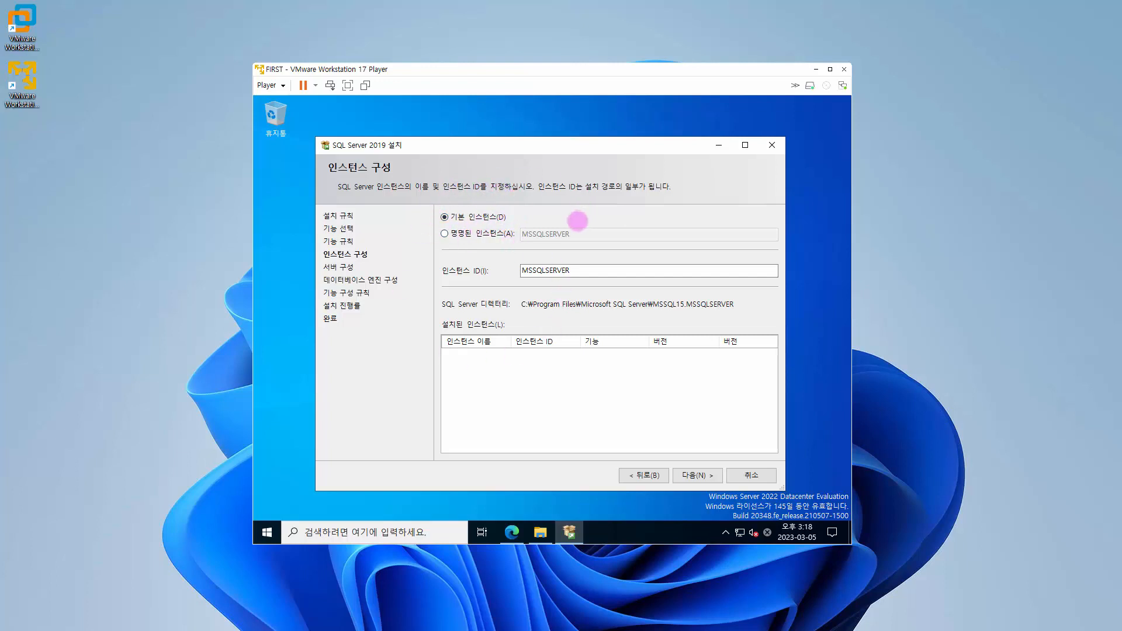
{"action": "left_click", "coordinate": [490, 233]}
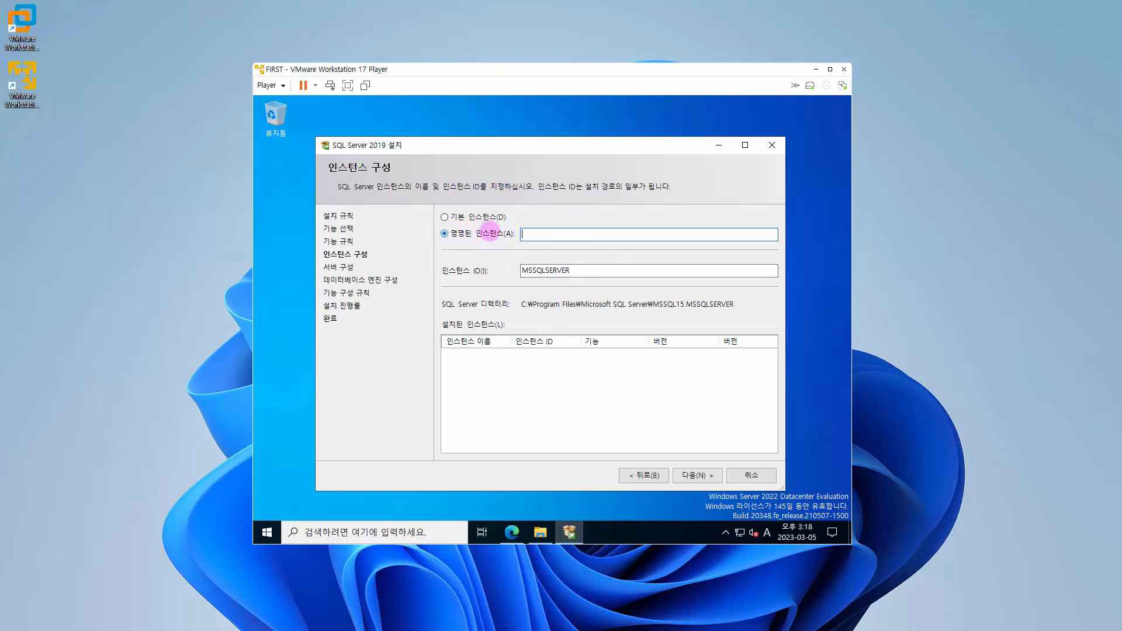
{"action": "left_click", "coordinate": [487, 217]}
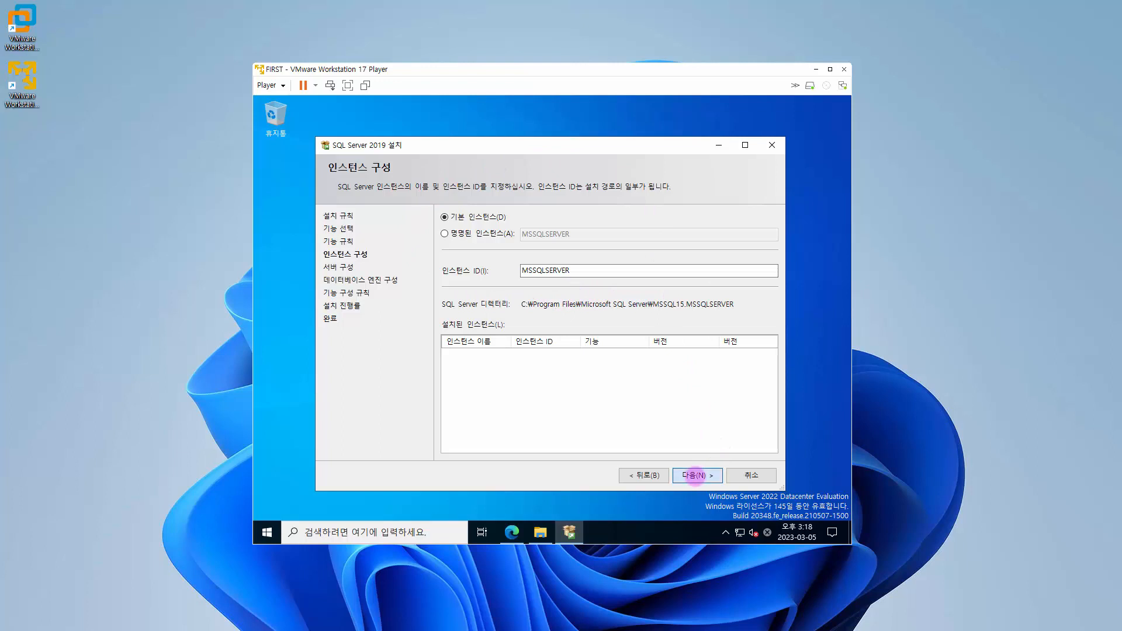
{"action": "left_click", "coordinate": [694, 476]}
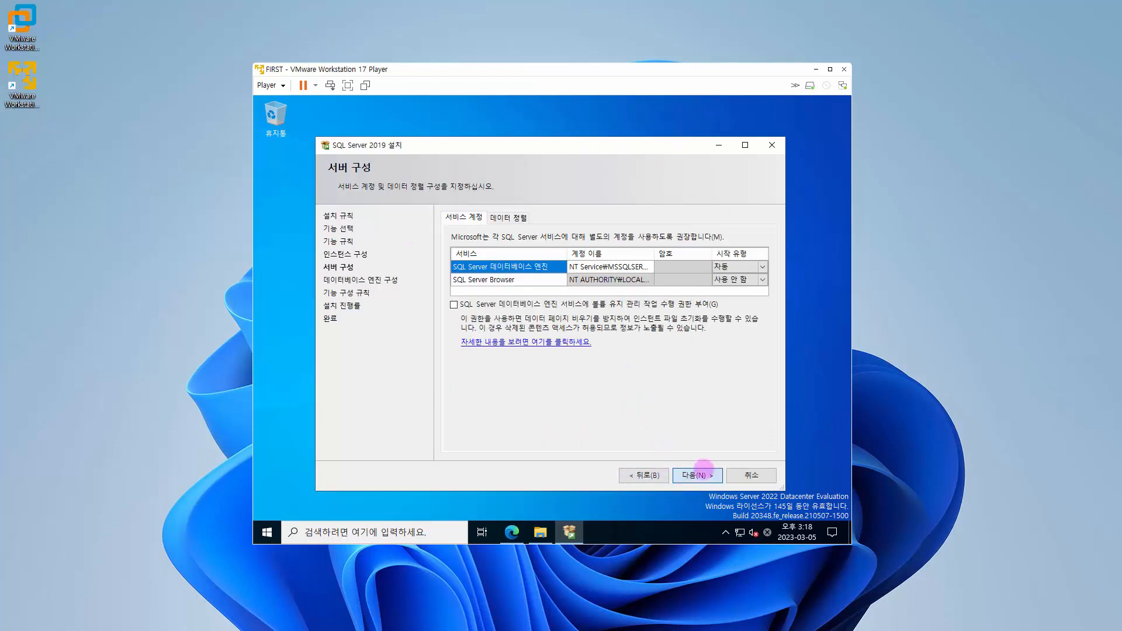
{"action": "left_click", "coordinate": [705, 470]}
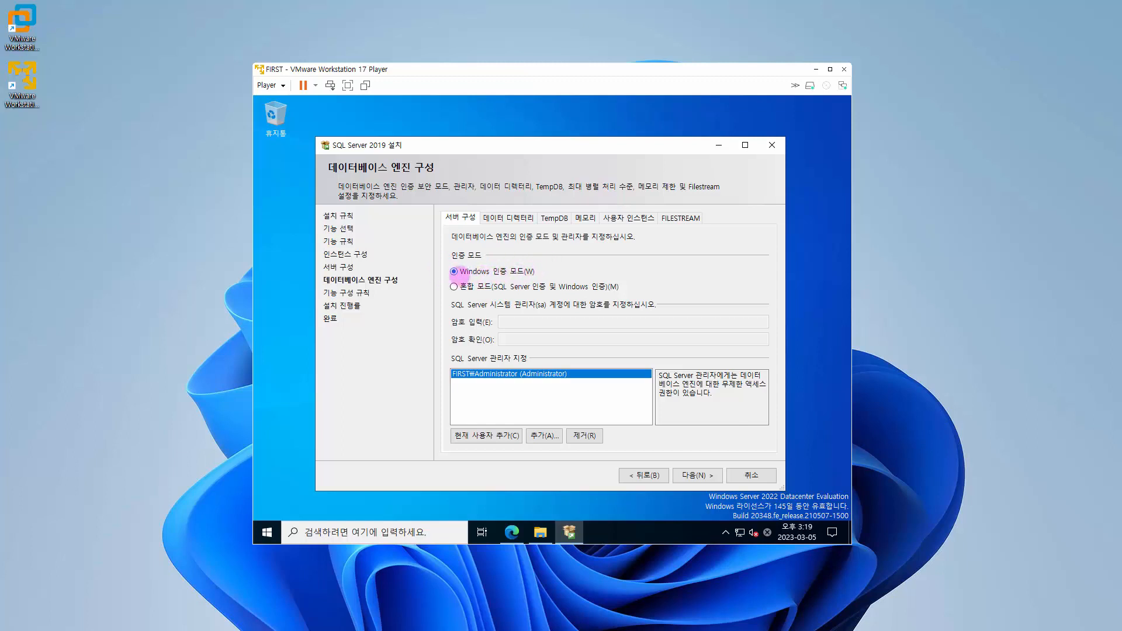
Step: Set mixed mode authentication, enter and confirm the sa account password, and complete the SQL Server 2019 installation
{"action": "left_click", "coordinate": [495, 287]}
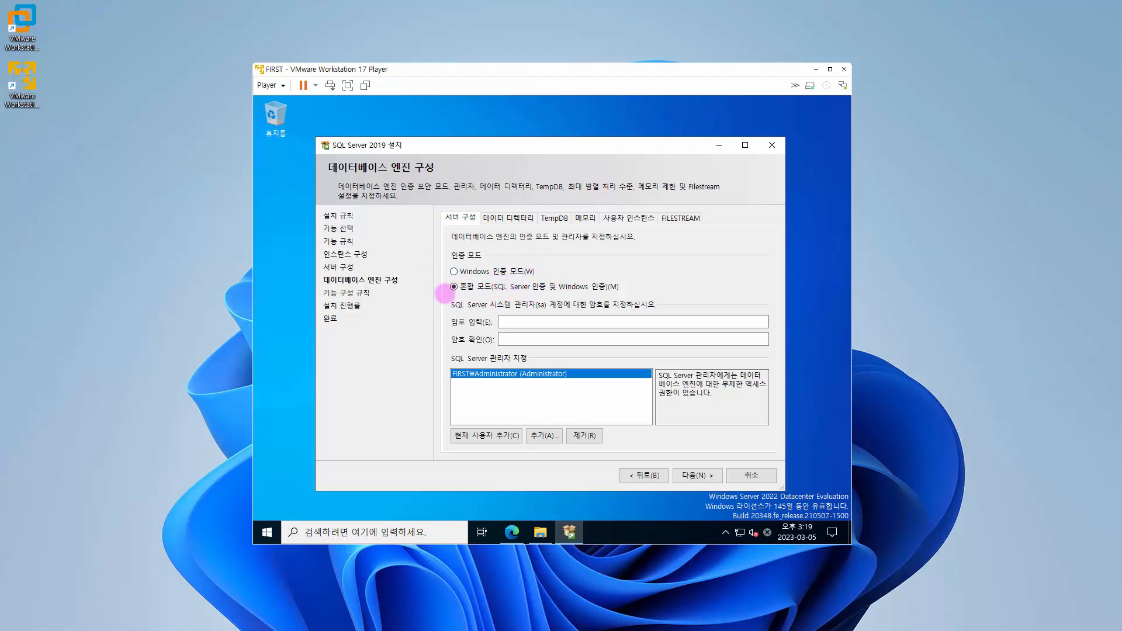
{"action": "left_click", "coordinate": [576, 321]}
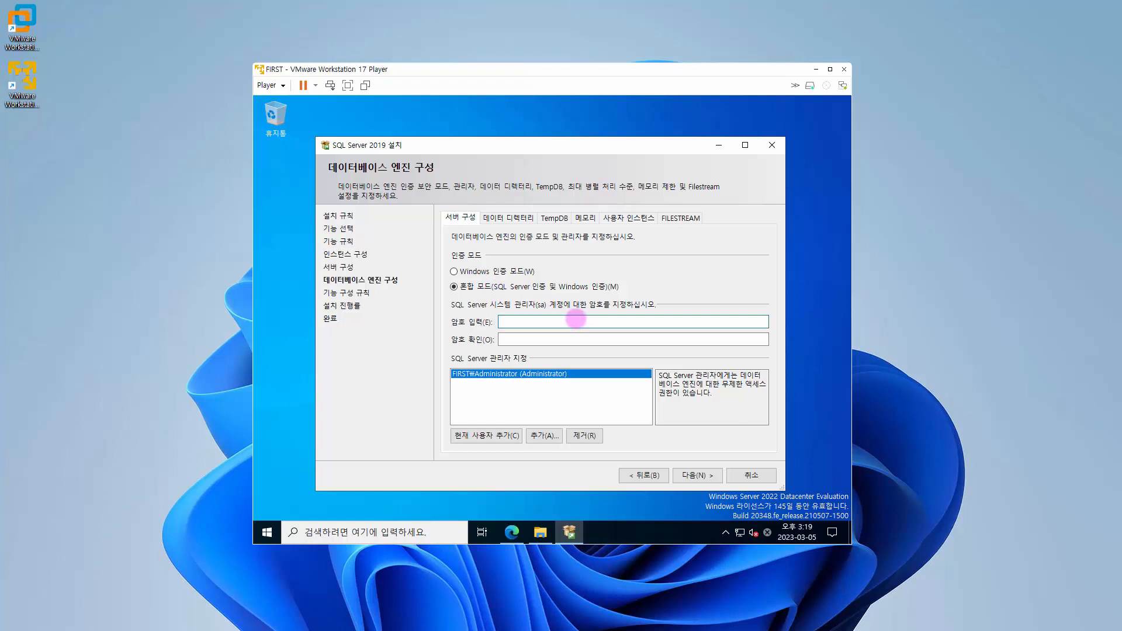
{"action": "type", "text": "●●●●●●●●"}
{"action": "key", "text": "Tab"}
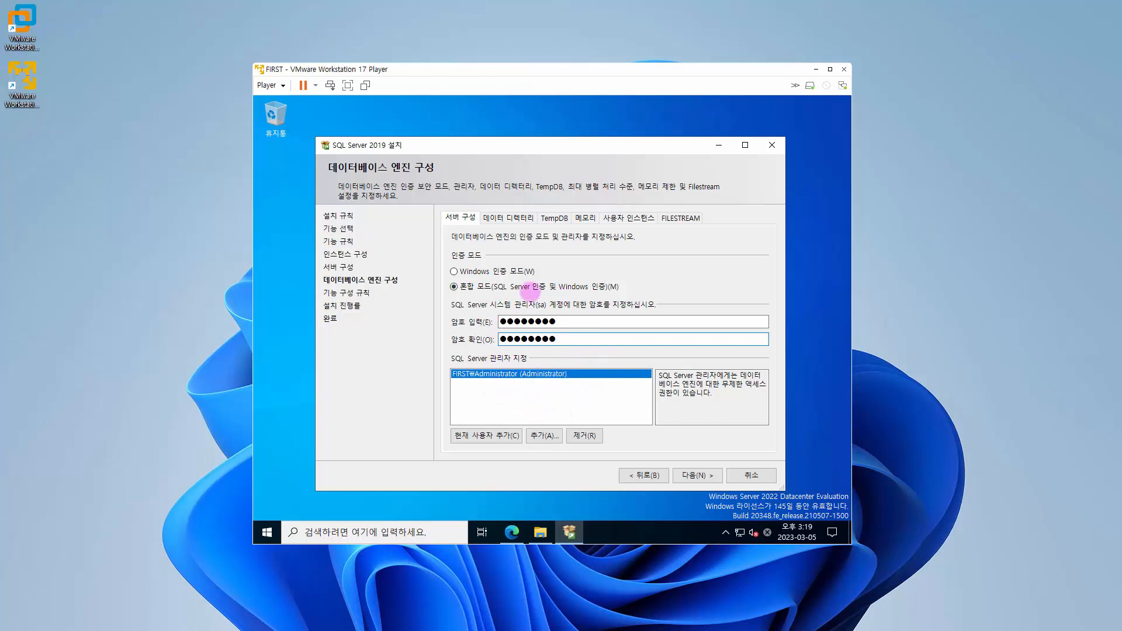
{"action": "left_click", "coordinate": [697, 476]}
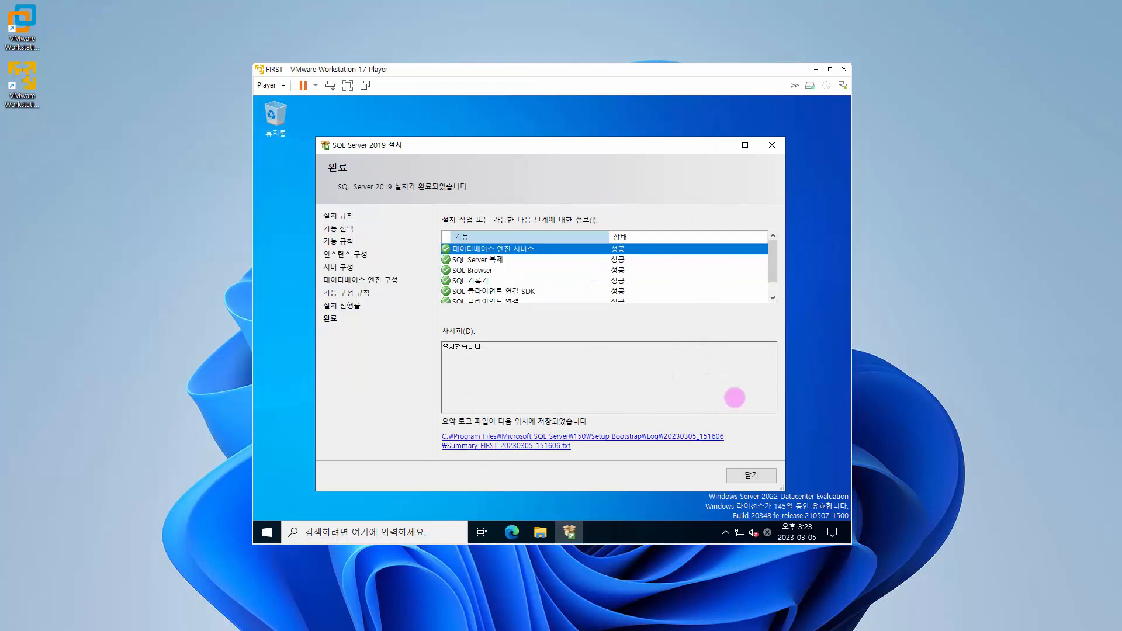
{"action": "left_click", "coordinate": [752, 475]}
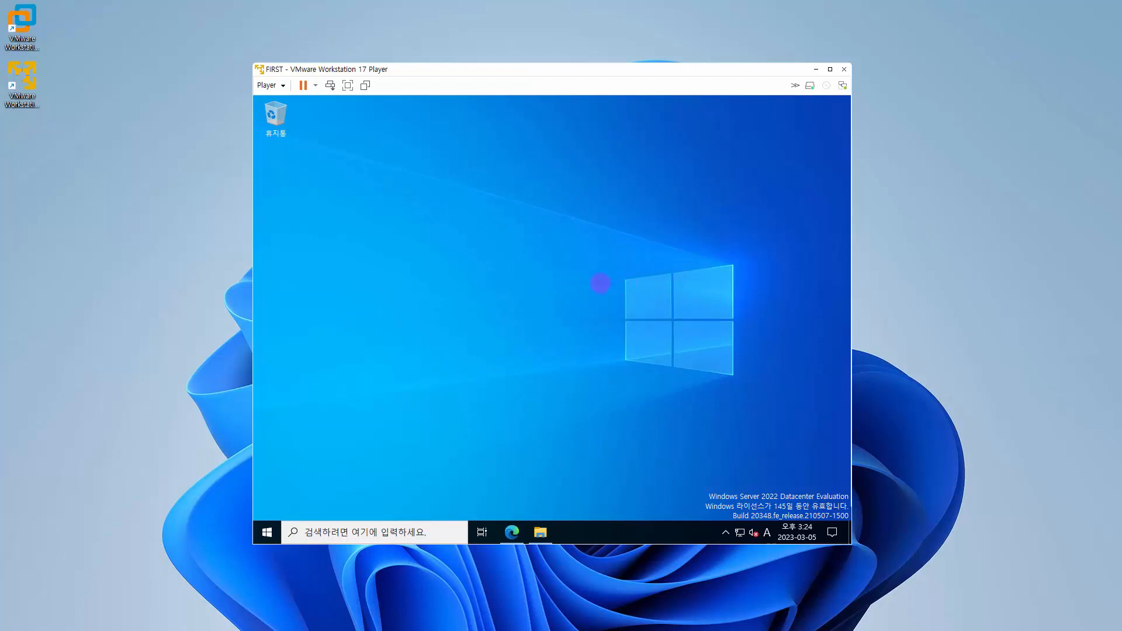
Step: Switch to Edge, download SSMS-Setup-KOR.exe for SQL Server Management Studio 18.10, and show the file in its folder with the browser minimized
{"action": "left_click", "coordinate": [512, 532]}
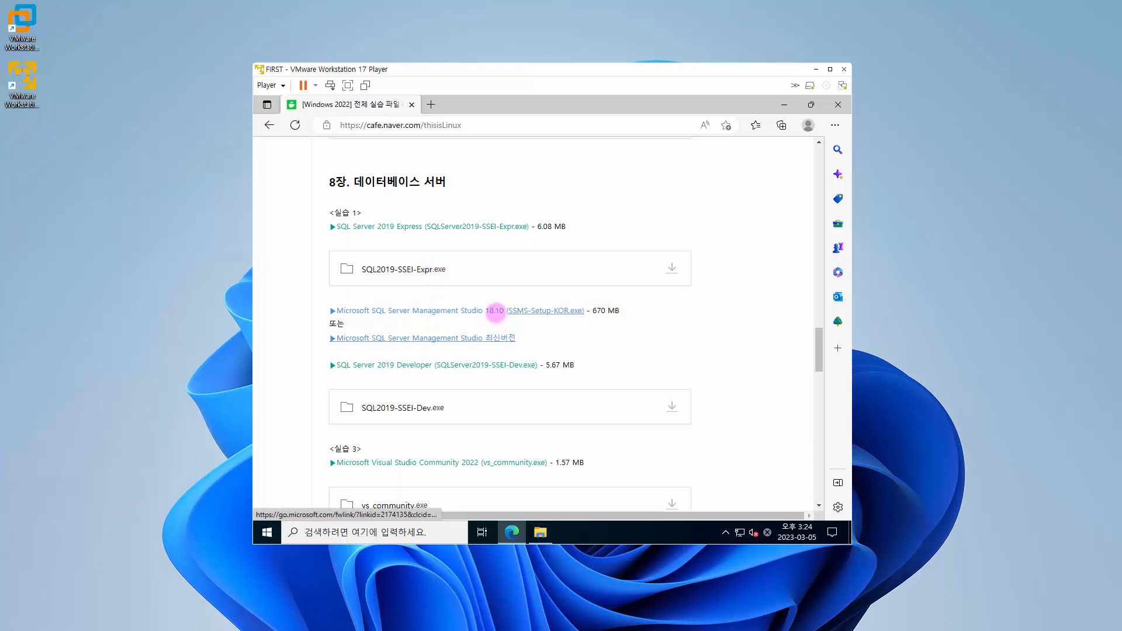
{"action": "left_click", "coordinate": [495, 311]}
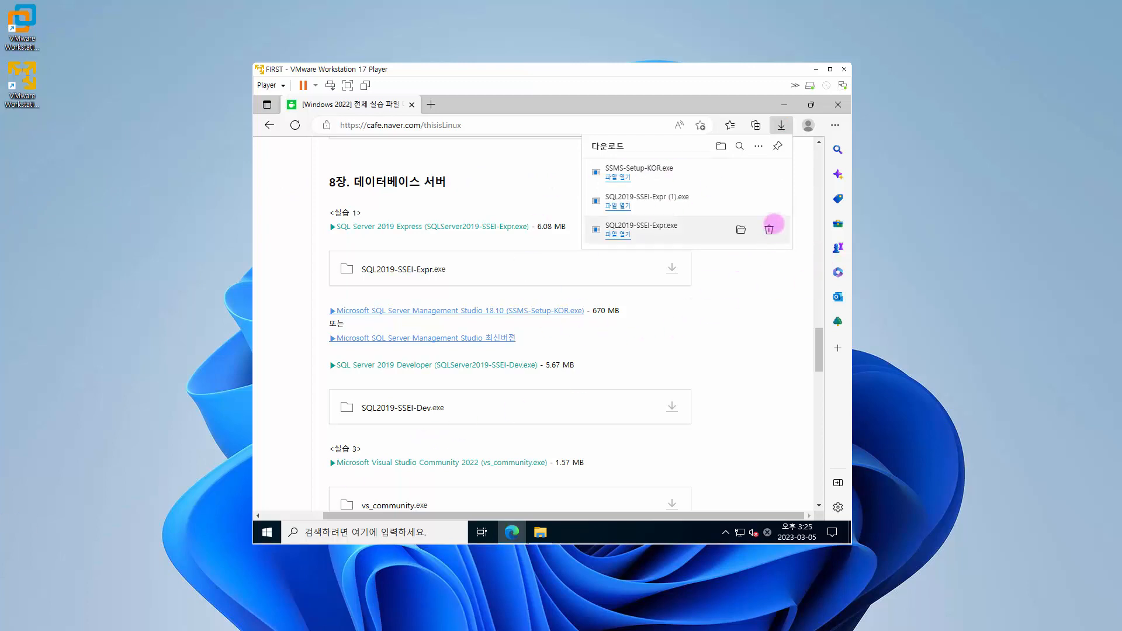
{"action": "left_click", "coordinate": [739, 172]}
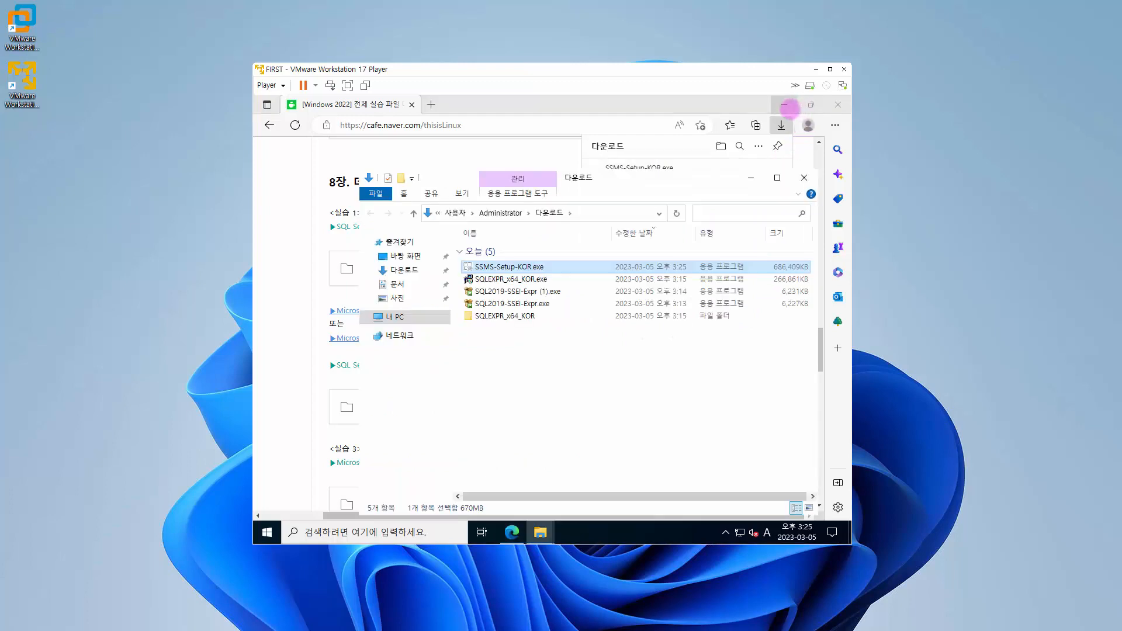
{"action": "left_click", "coordinate": [785, 106]}
Step: Run SSMS-Setup-KOR.exe, install Management Studio 18.10 in the default location, and close the installer
{"action": "double_click", "coordinate": [503, 266]}
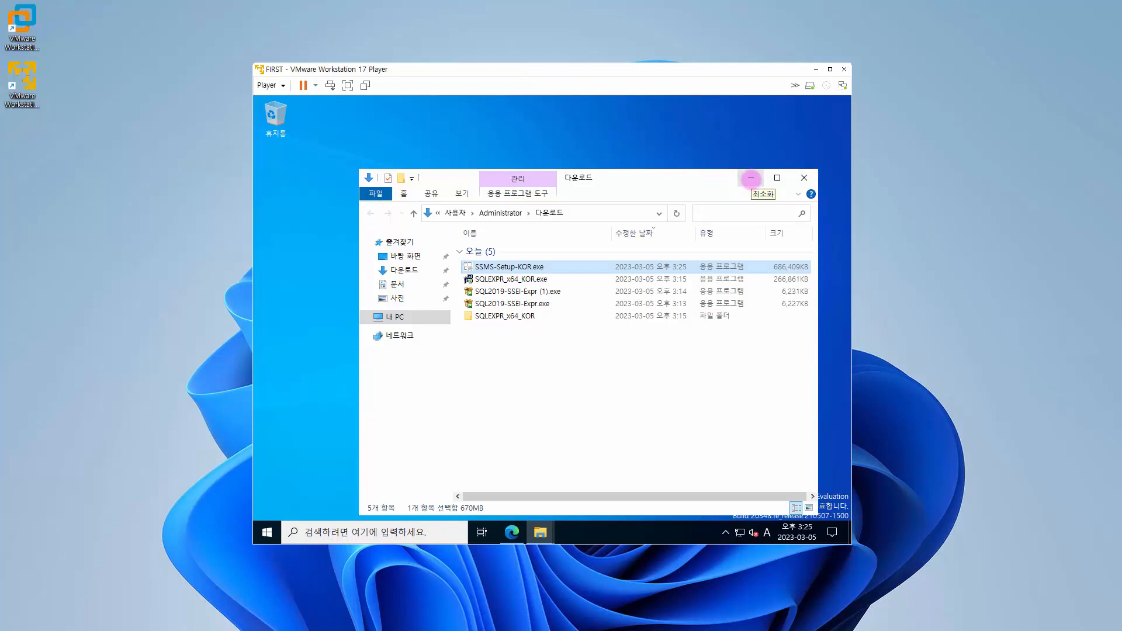
{"action": "left_click", "coordinate": [751, 178]}
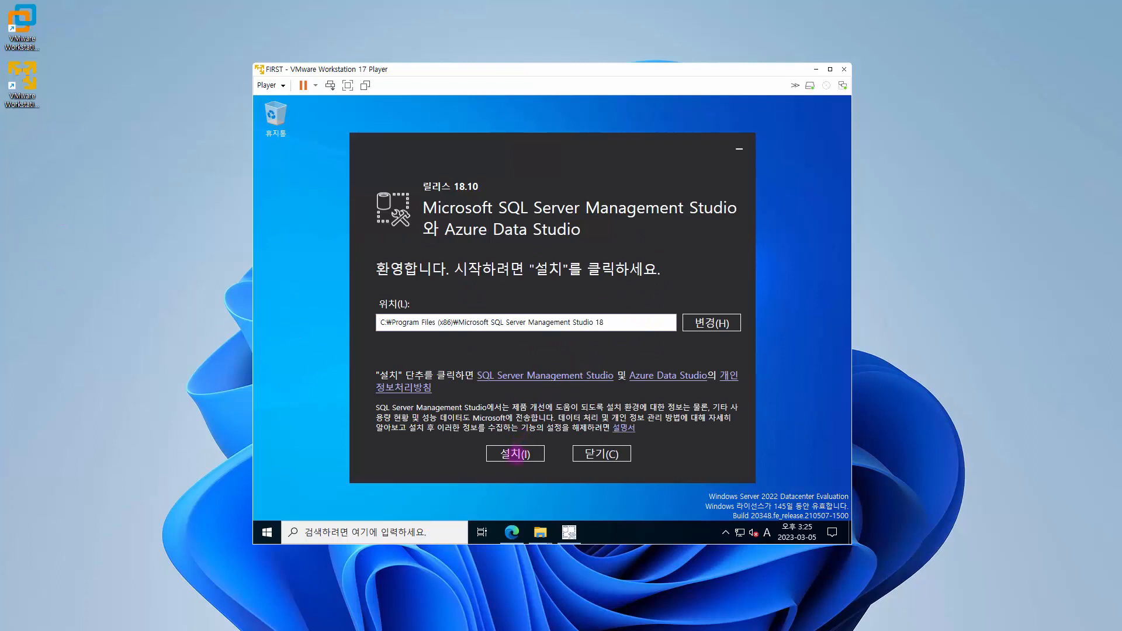
{"action": "left_click", "coordinate": [515, 454]}
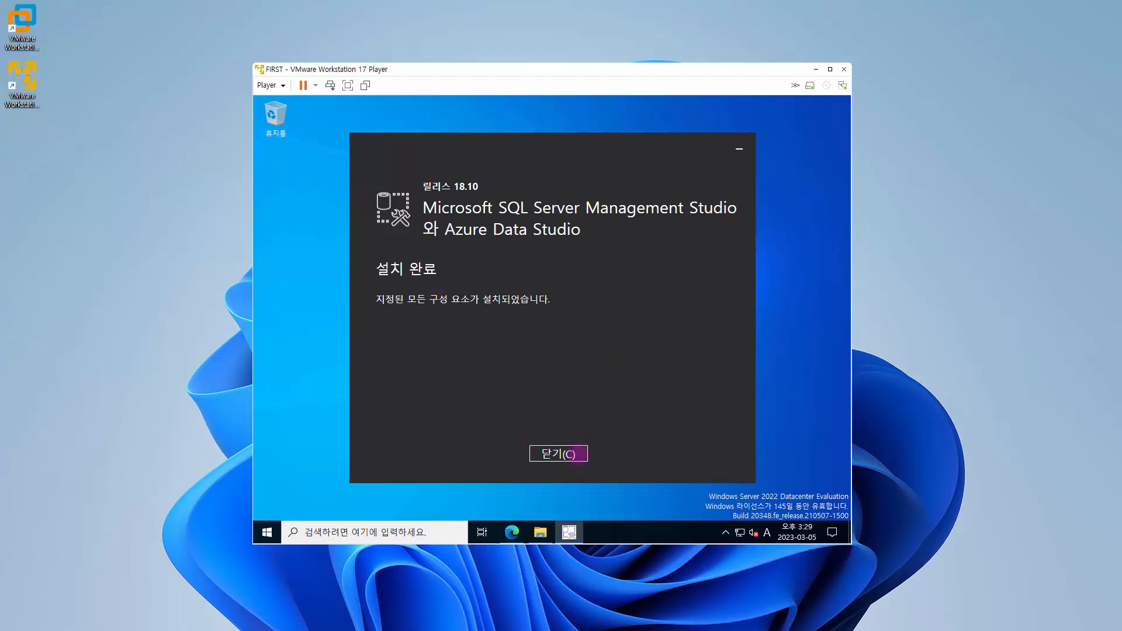
{"action": "left_click", "coordinate": [575, 455]}
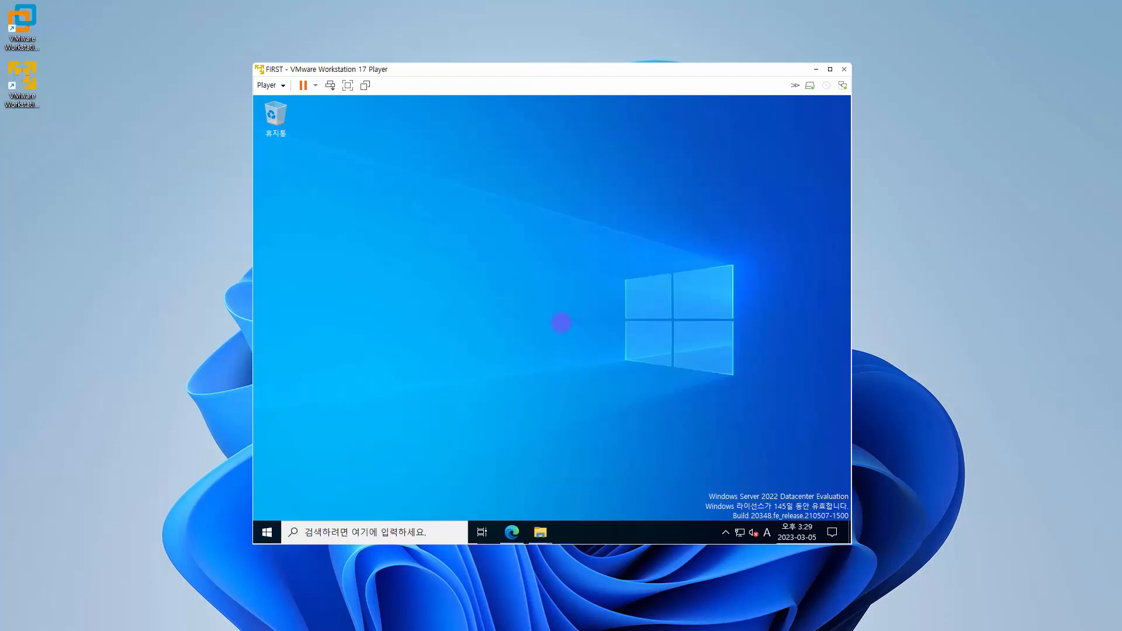
Step: Launch SQL Server Management Studio 18, connect to the FIRST database engine with Windows authentication, and widen Object Explorer
{"action": "left_click", "coordinate": [266, 537]}
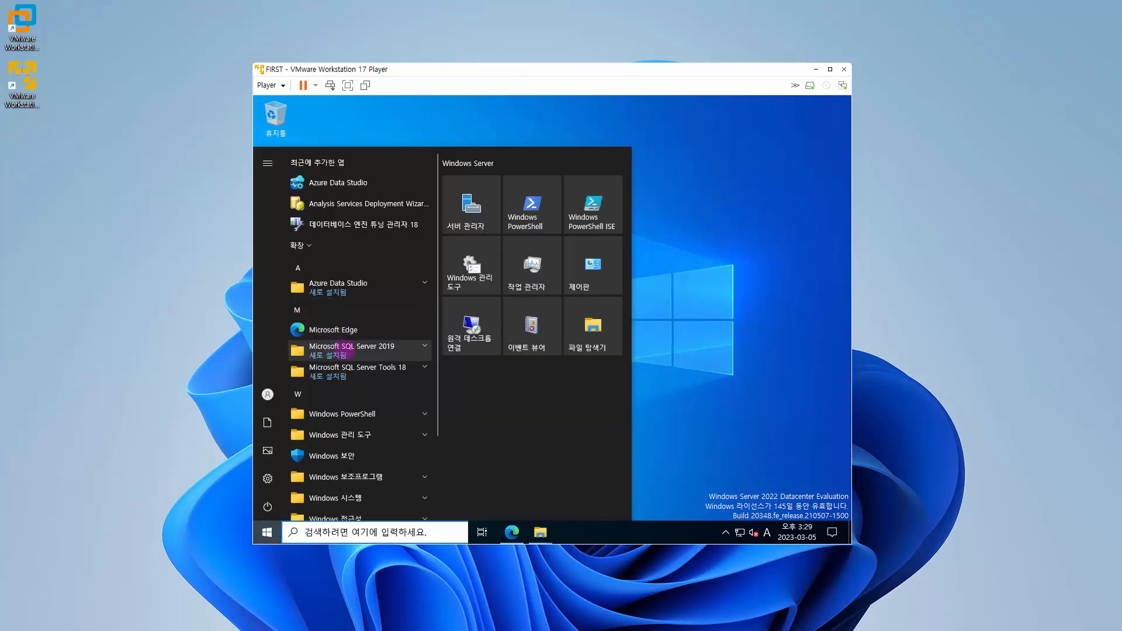
{"action": "left_click", "coordinate": [393, 348]}
{"action": "scroll", "coordinate": [375, 327], "scroll_direction": "down", "scroll_amount": 2}
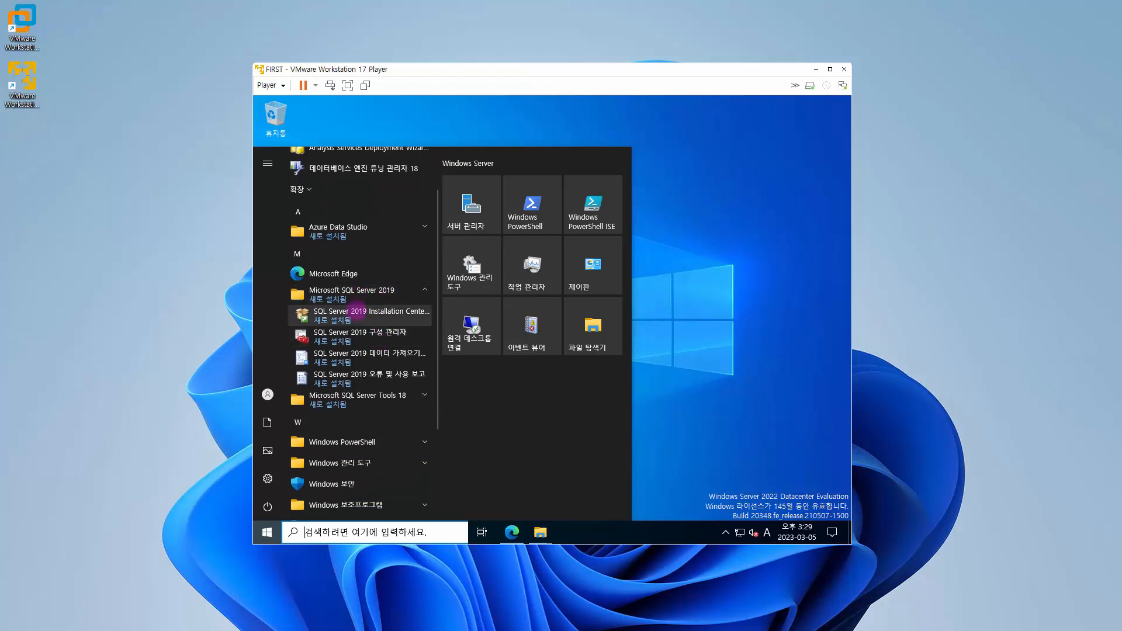
{"action": "left_click", "coordinate": [381, 402]}
{"action": "scroll", "coordinate": [377, 398], "scroll_direction": "down", "scroll_amount": 4}
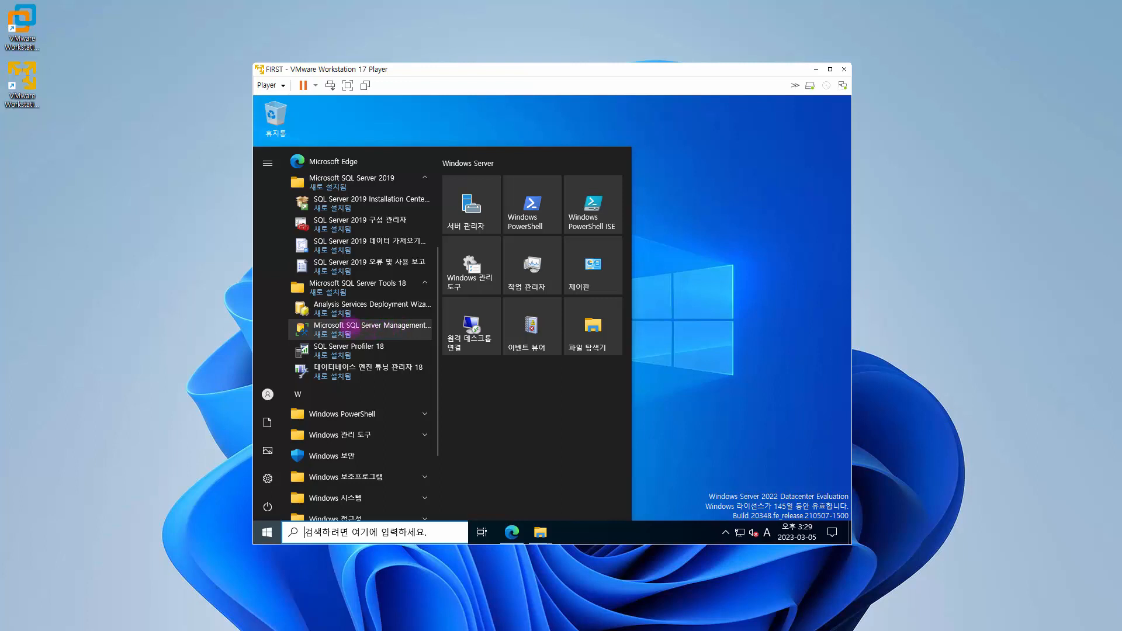
{"action": "left_click", "coordinate": [357, 331]}
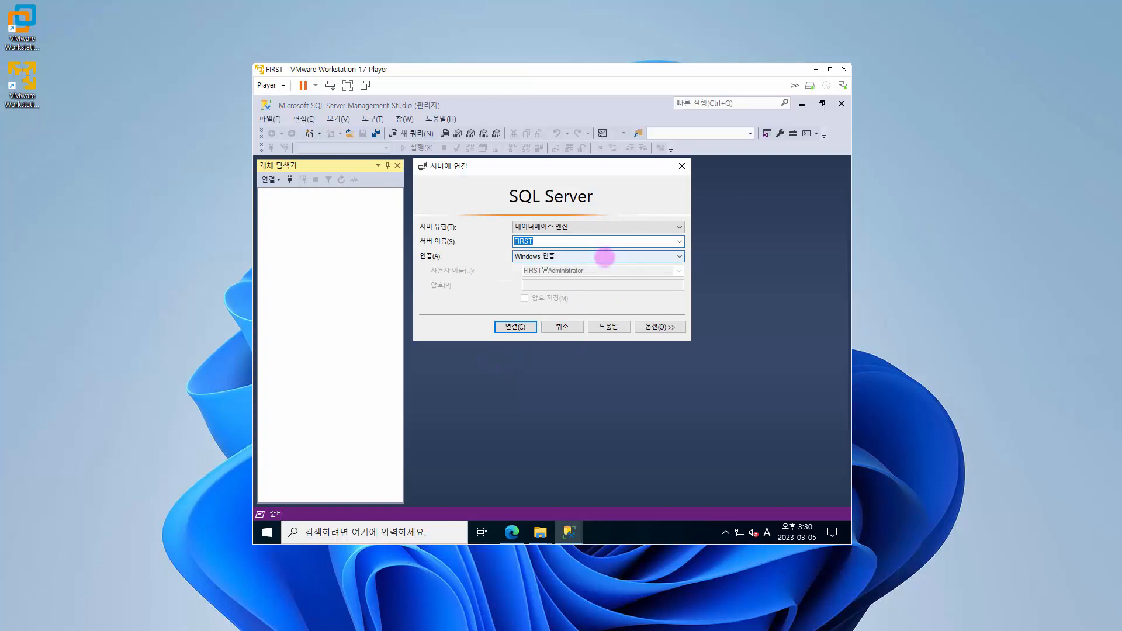
{"action": "left_click", "coordinate": [515, 327]}
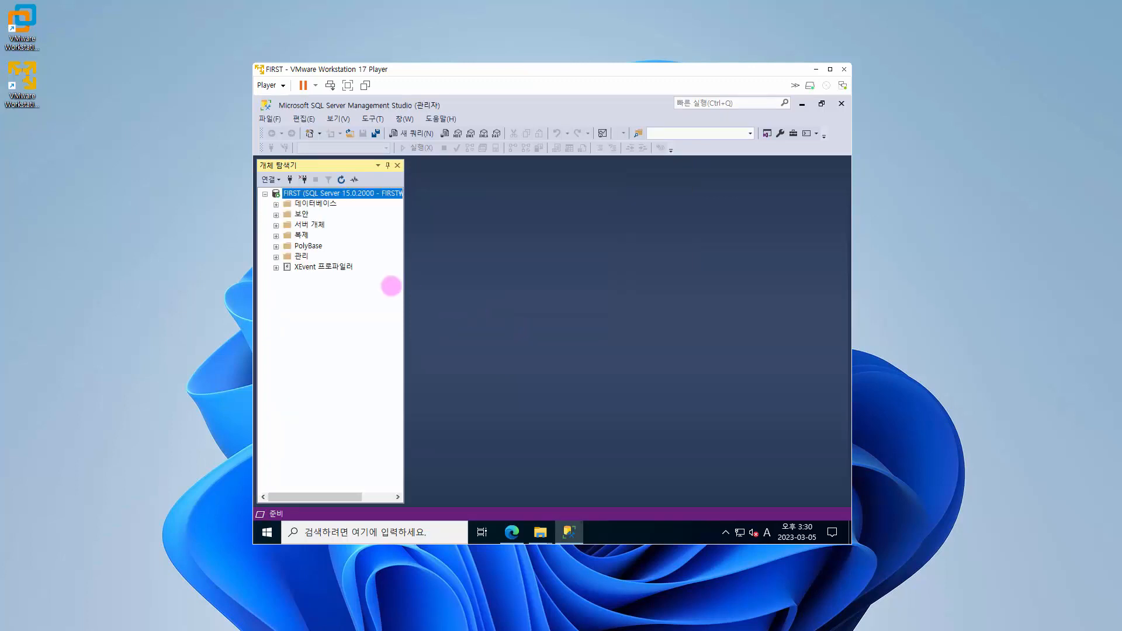
{"action": "left_click_drag", "start_coordinate": [406, 271], "coordinate": [456, 272]}
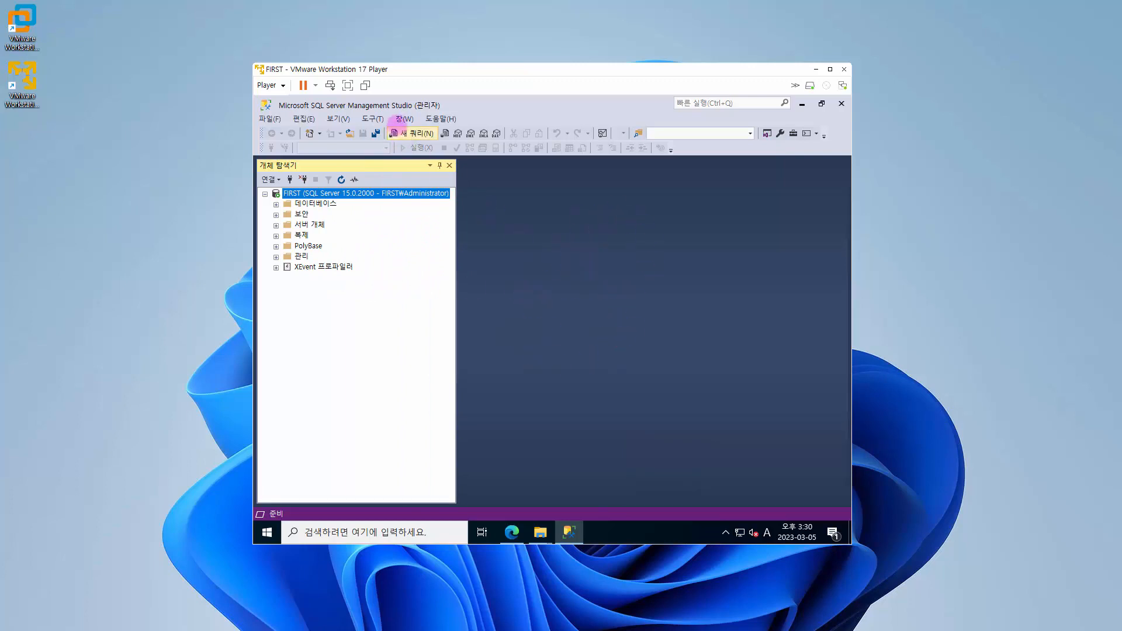
Step: Open a new query window on the FIRST server and exit SQL Server Management Studio
{"action": "left_click", "coordinate": [421, 134]}
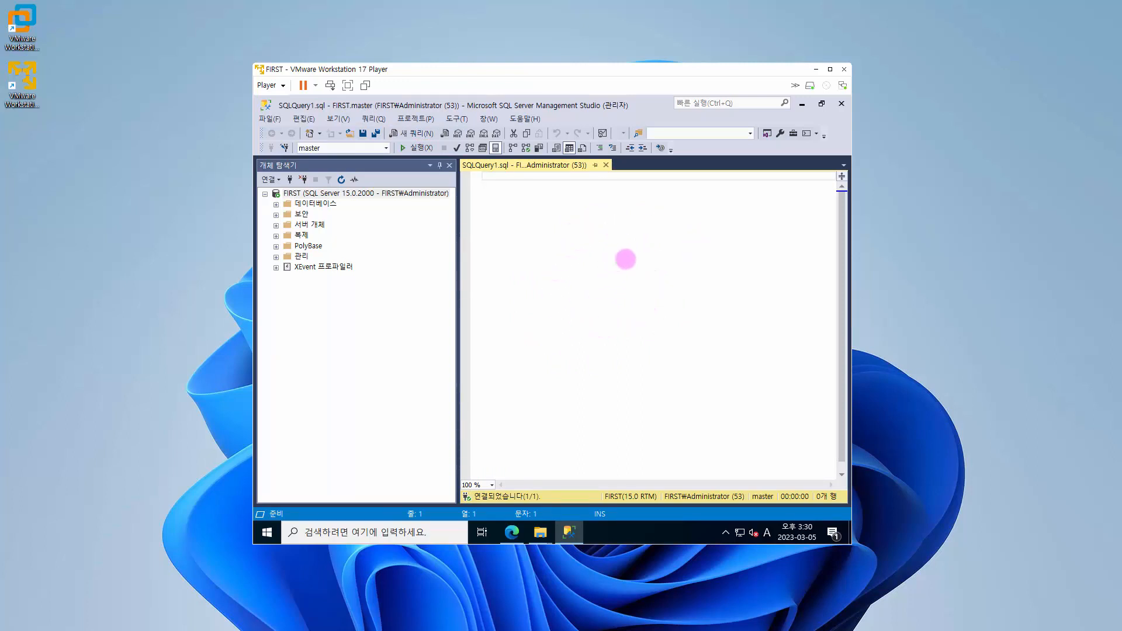
{"action": "left_click", "coordinate": [270, 119]}
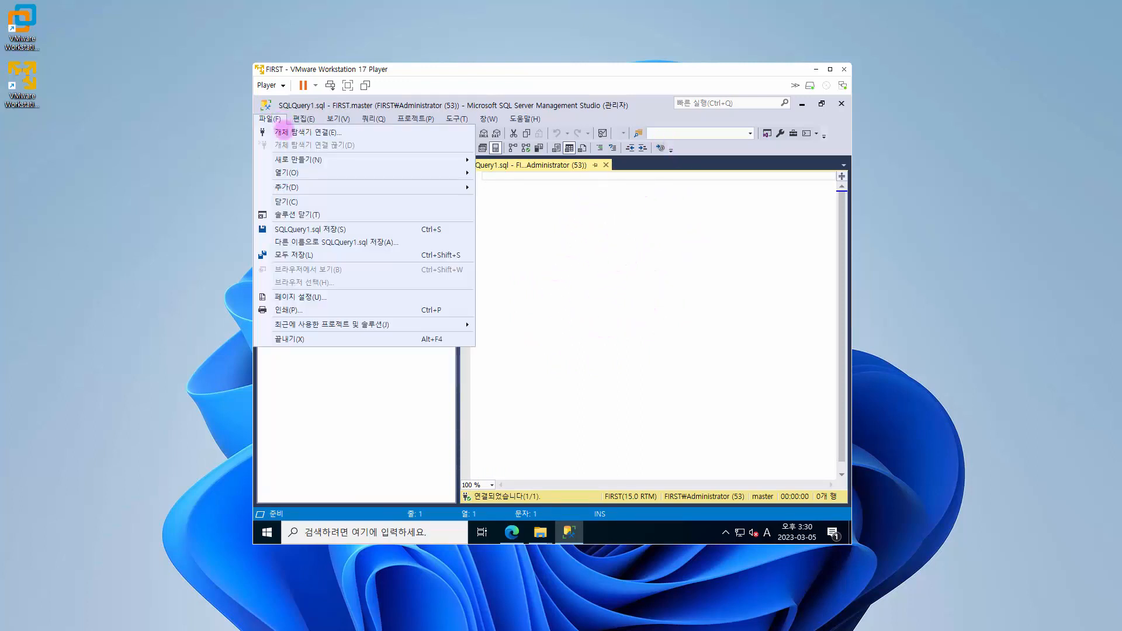
{"action": "left_click", "coordinate": [313, 337]}
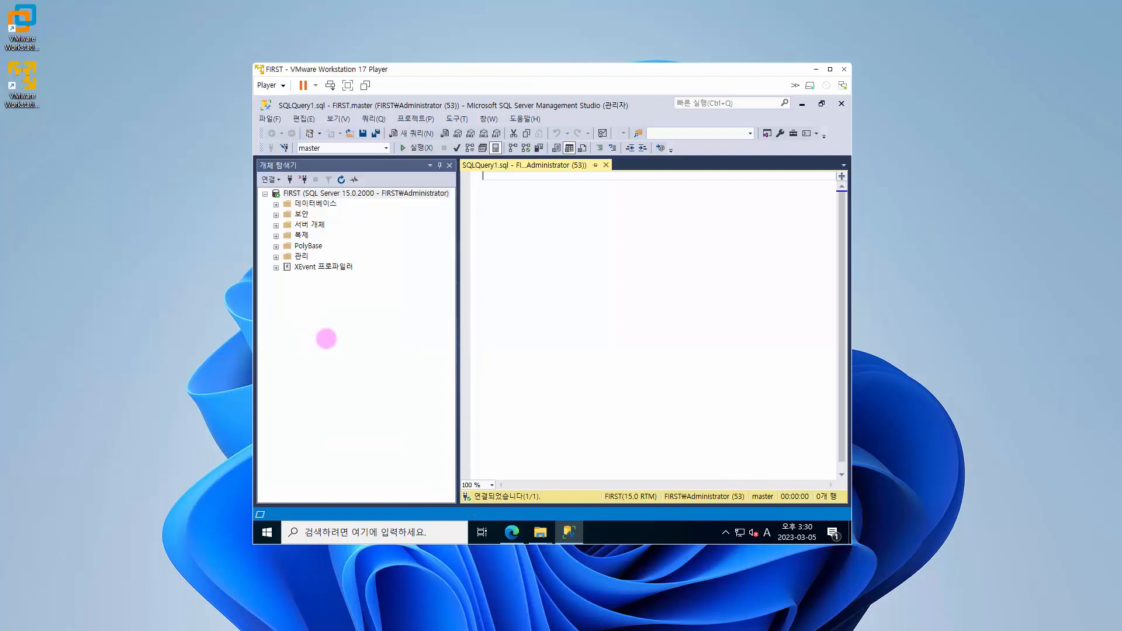